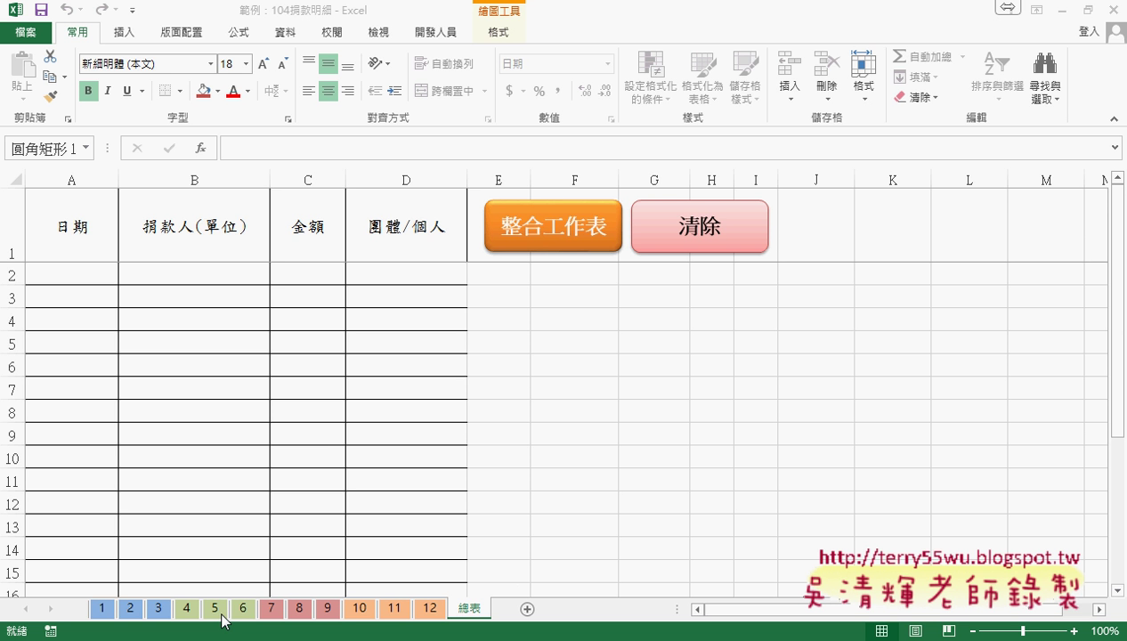
# Run the 整合工作表 consolidation macro to fill the 總表 table
pyautogui.click(567, 226)
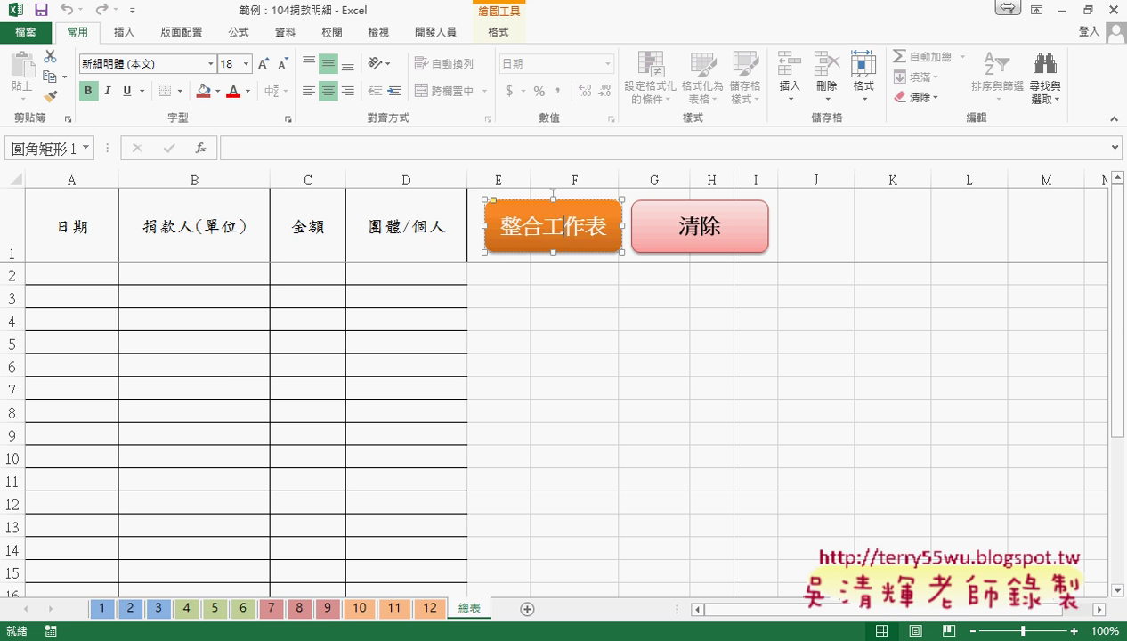
pyautogui.click(451, 563)
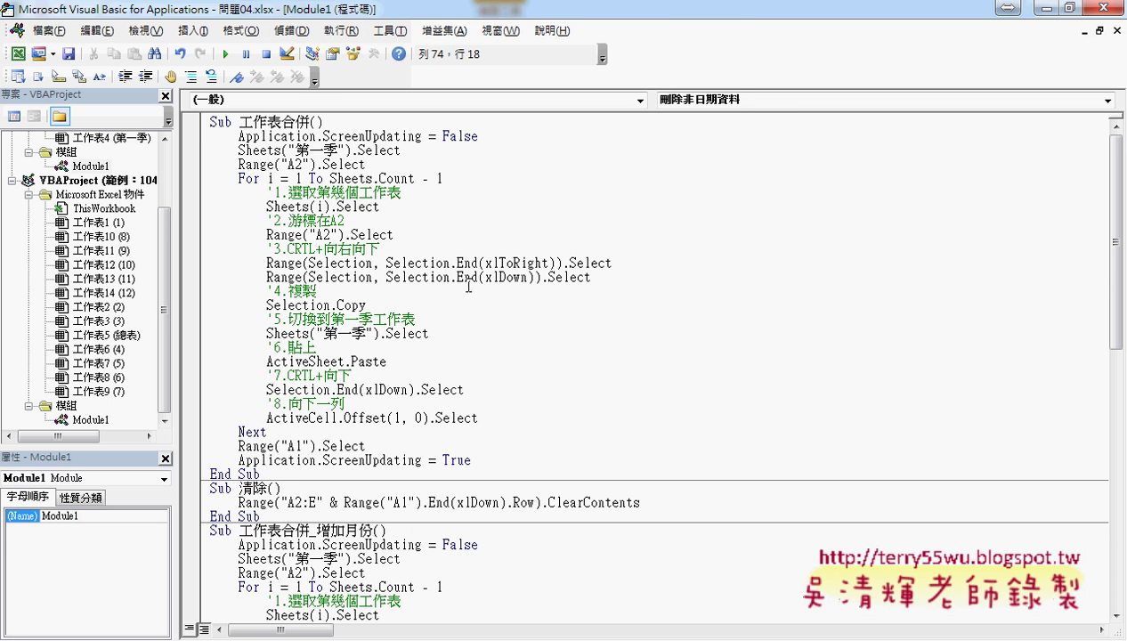
pyautogui.click(1039, 7)
pyautogui.click(548, 325)
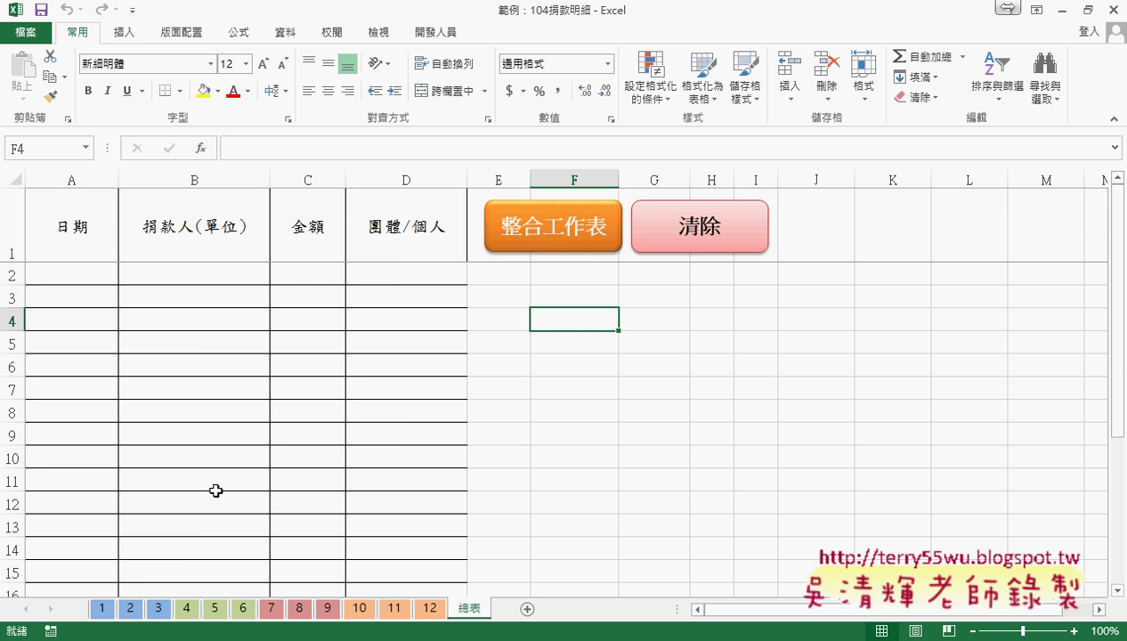
pyautogui.click(552, 237)
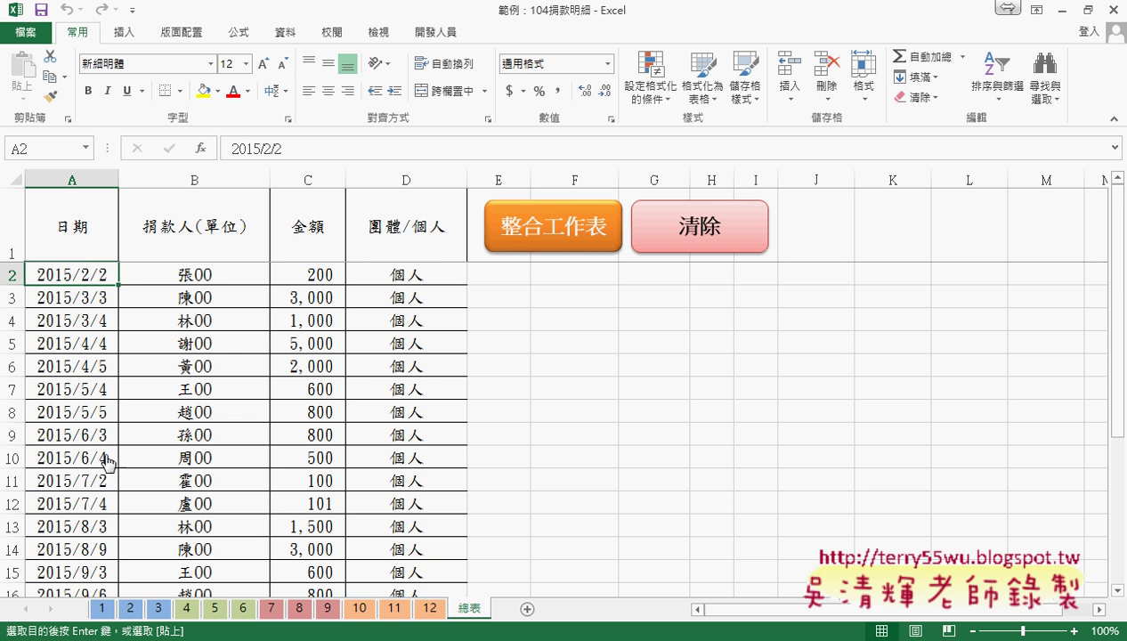
# Inspect the first consolidated record in A2:D2, including its 個人 donor value
pyautogui.click(94, 268)
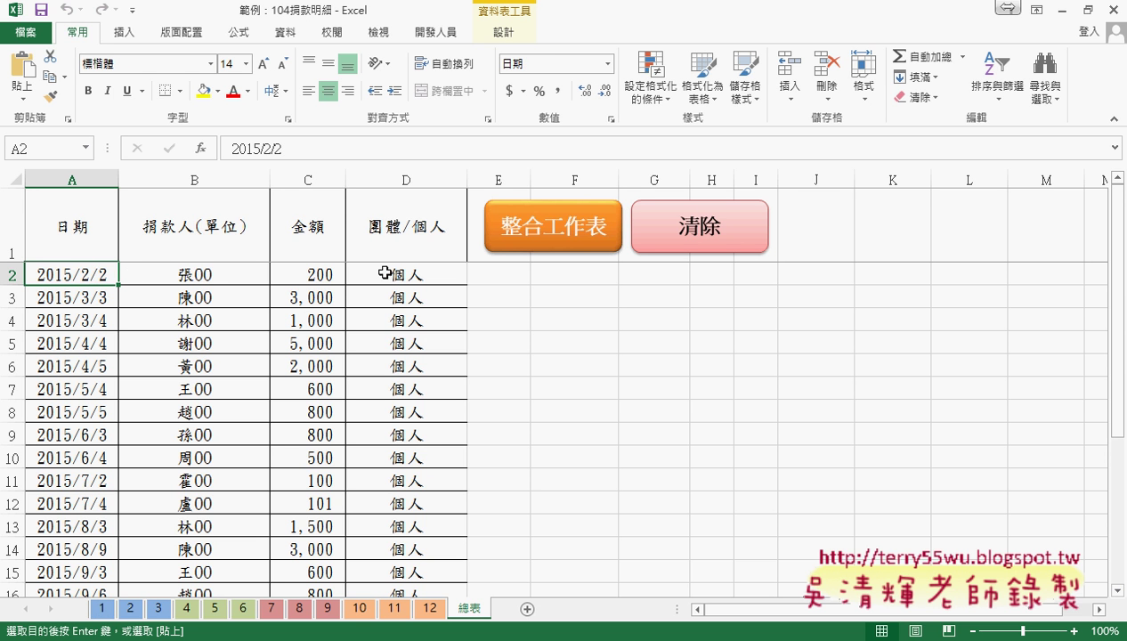
pyautogui.moveTo(93, 272); pyautogui.dragTo(406, 277)
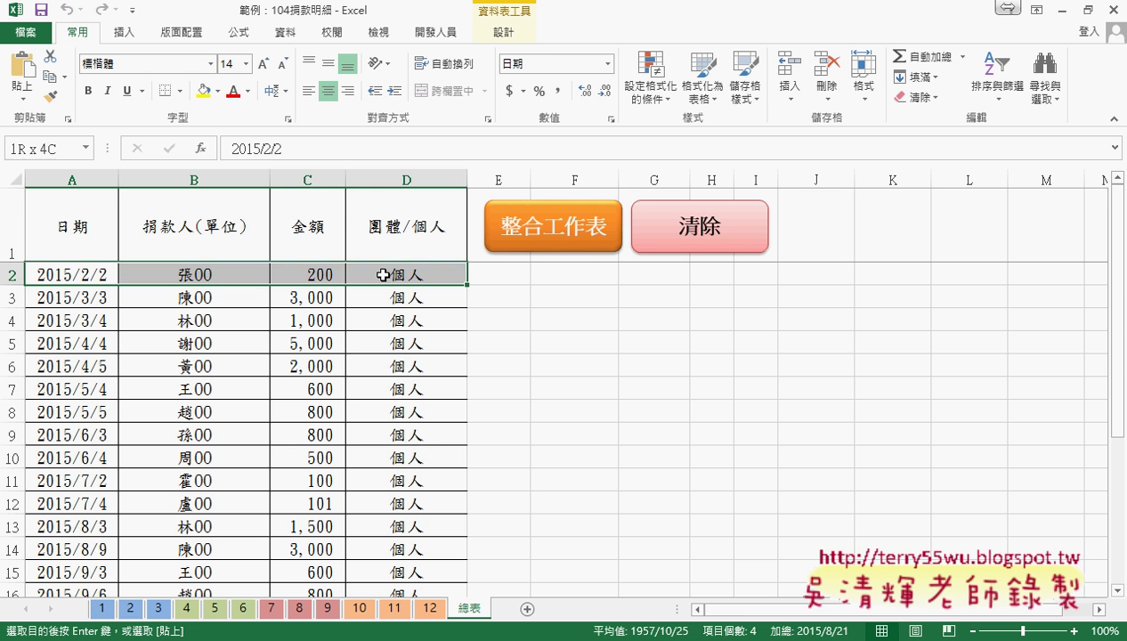
pyautogui.click(71, 297)
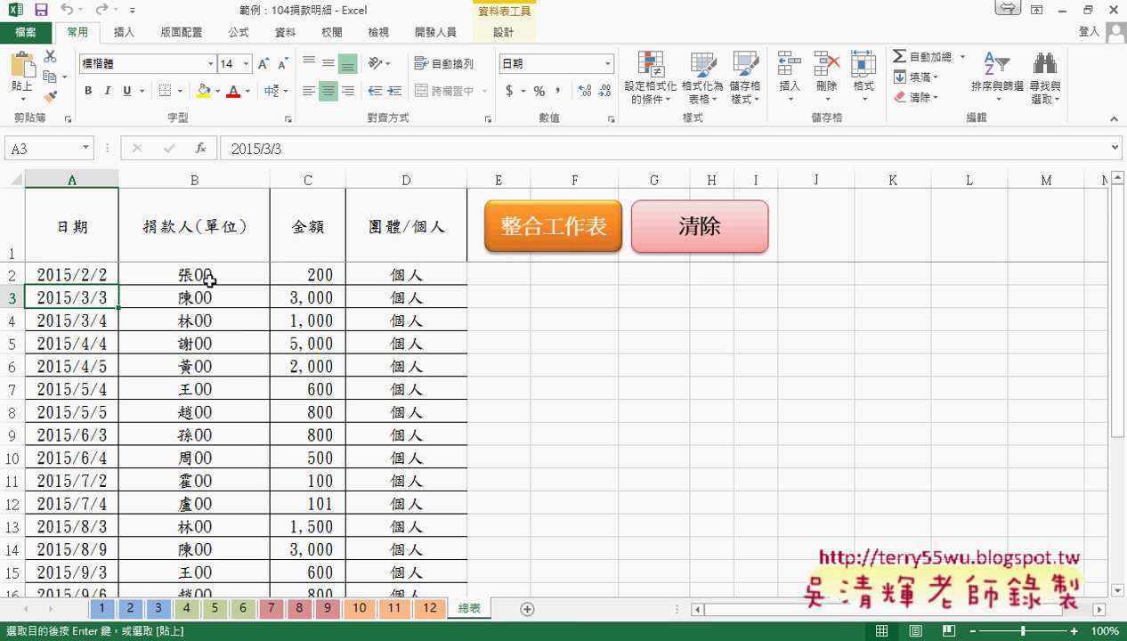
pyautogui.click(98, 275)
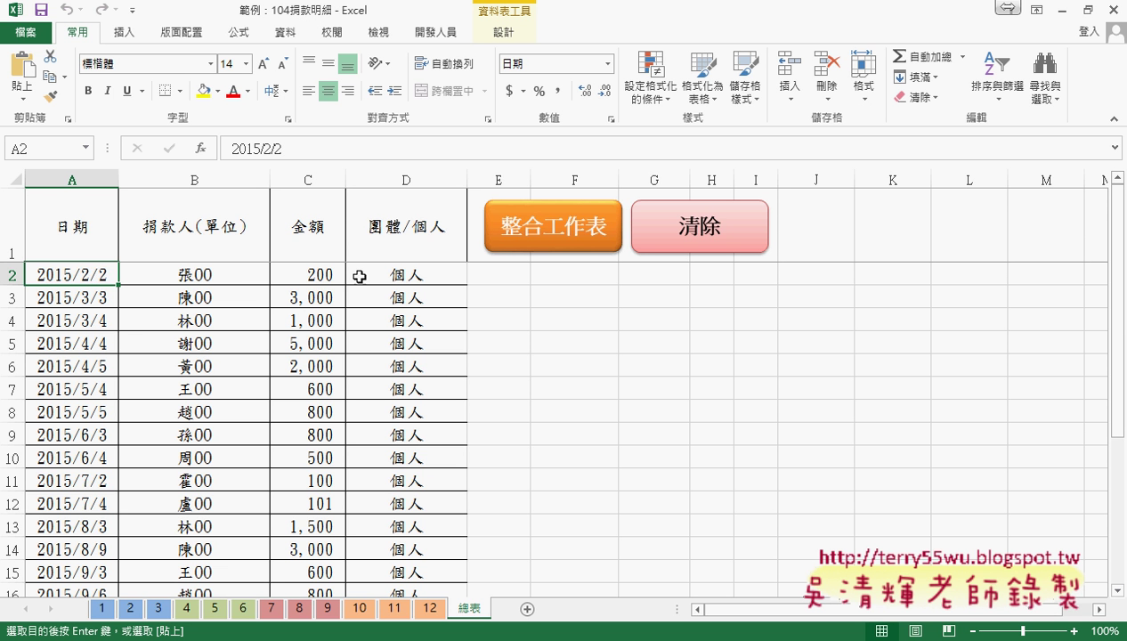
pyautogui.click(427, 277)
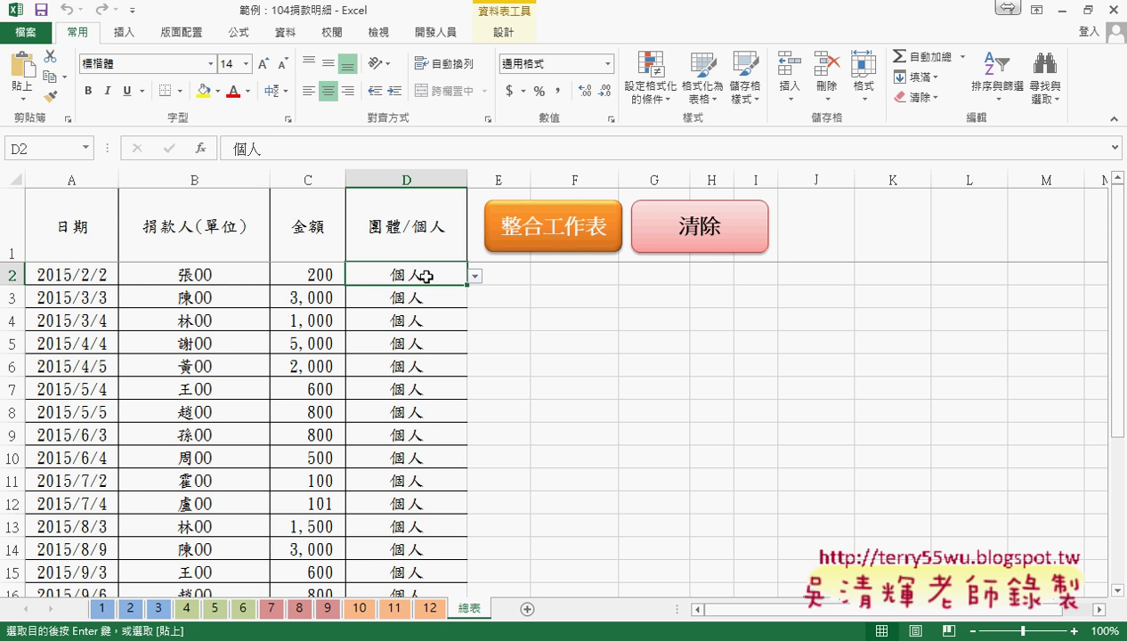
# Clear the consolidated donation rows, rerun the macro, then clear them again
pyautogui.click(729, 248)
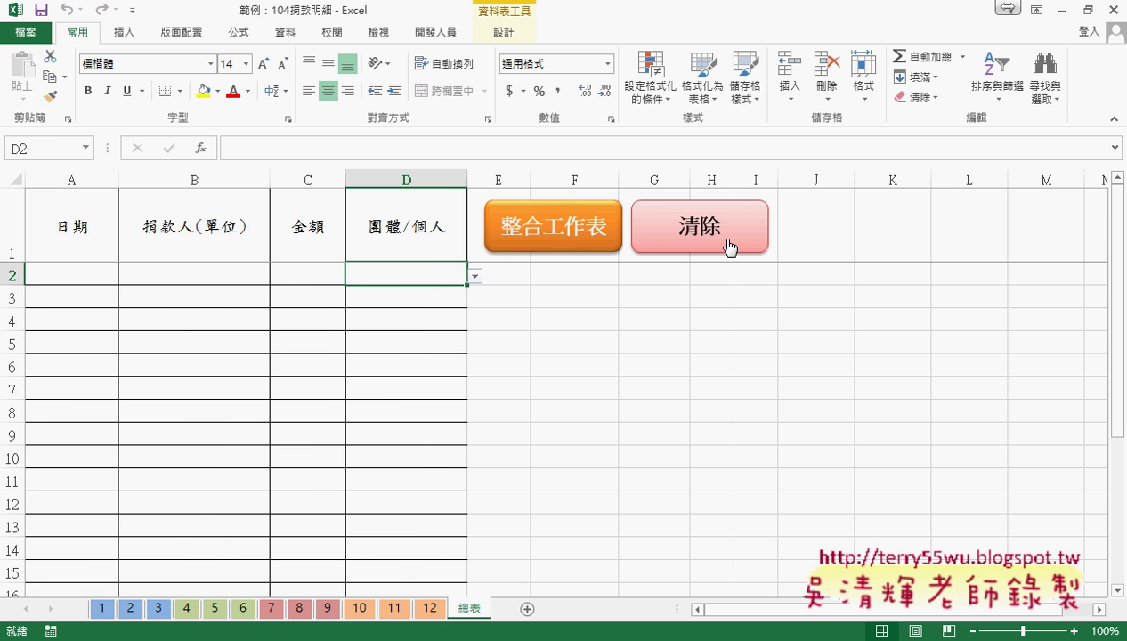
pyautogui.click(581, 232)
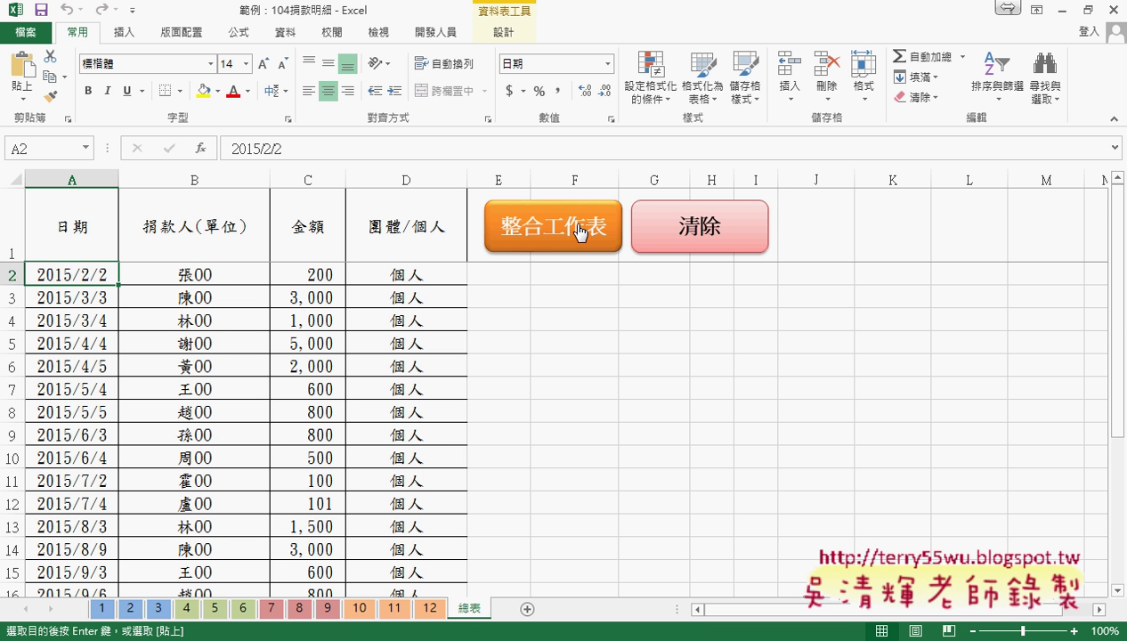
pyautogui.click(643, 234)
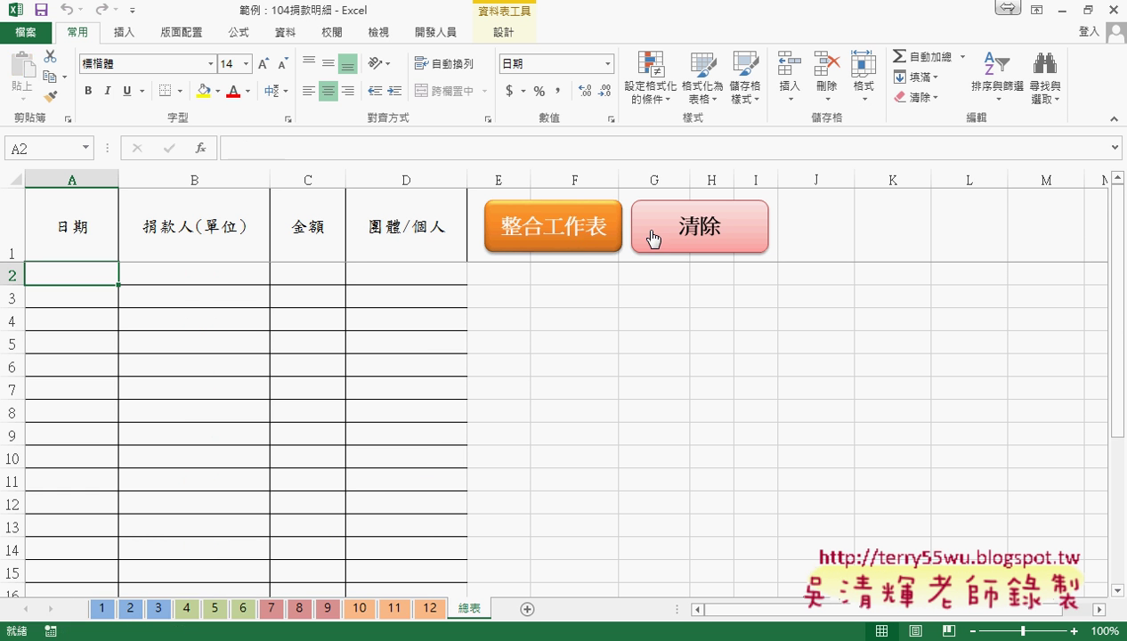
# Review sheet 1's empty January table, then move on to sheet 2
pyautogui.click(103, 610)
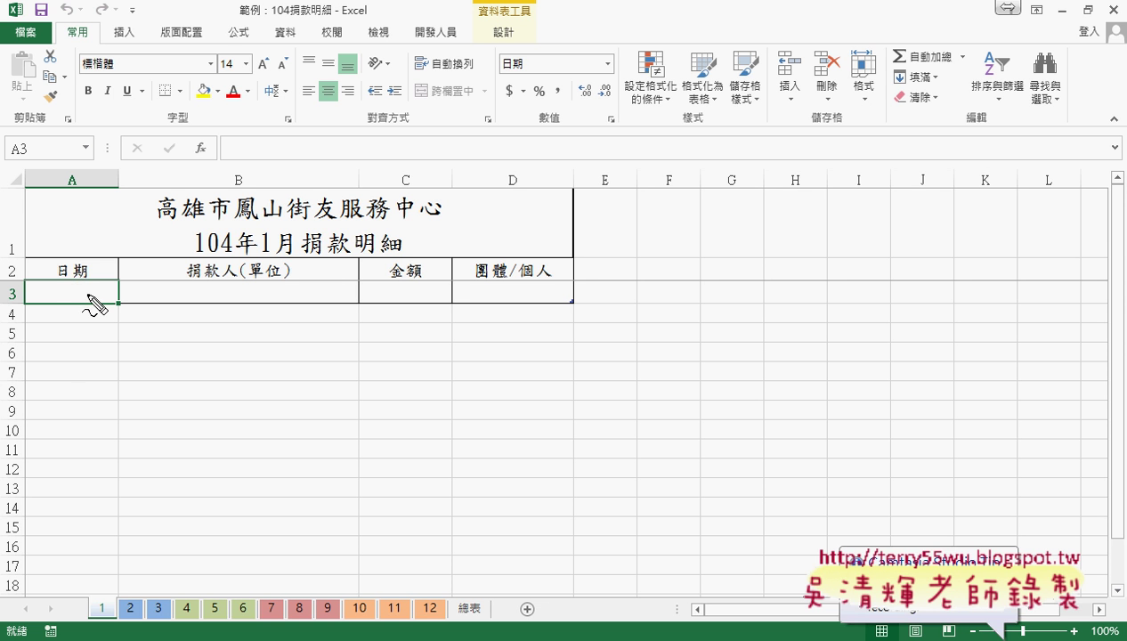
pyautogui.moveTo(90, 364); pyautogui.dragTo(143, 351)
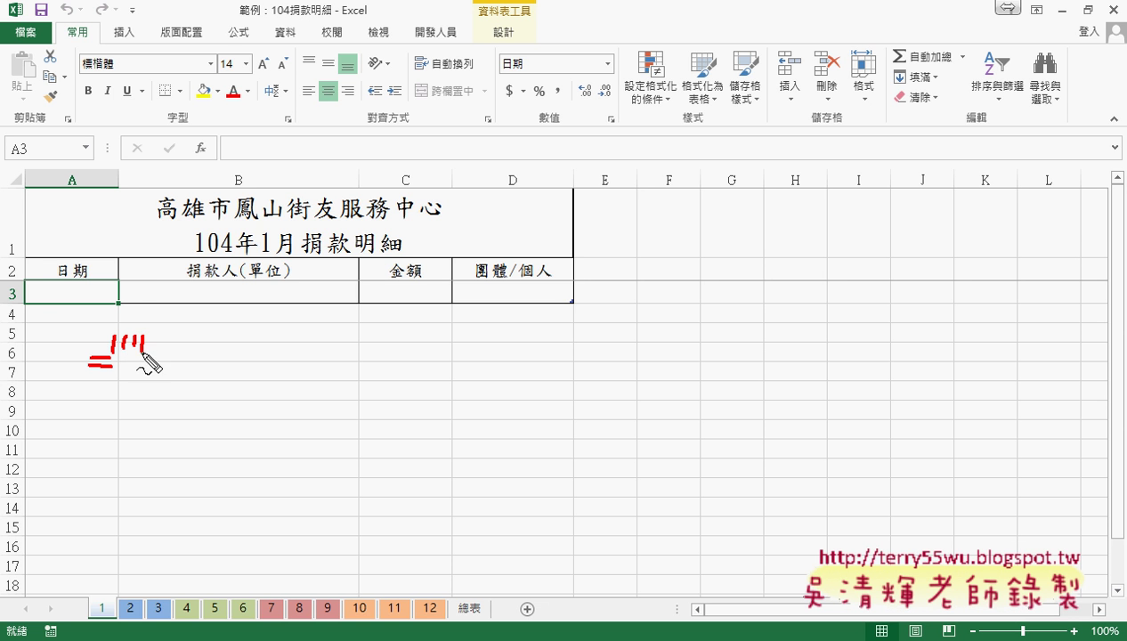
pyautogui.moveTo(89, 285); pyautogui.dragTo(92, 301)
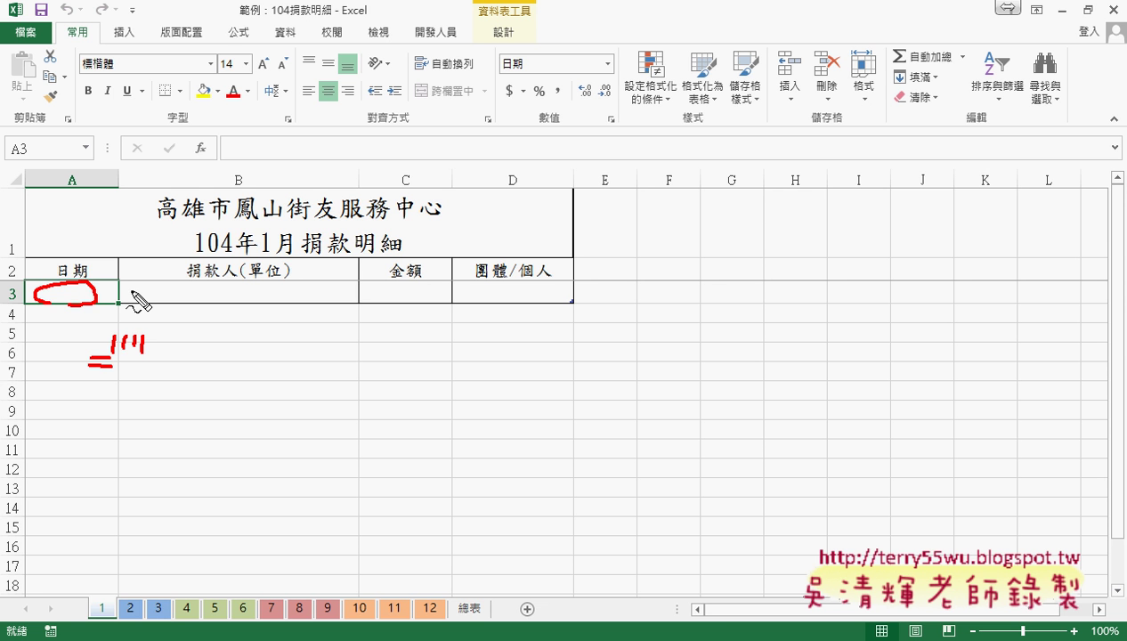
pyautogui.press('Escape')
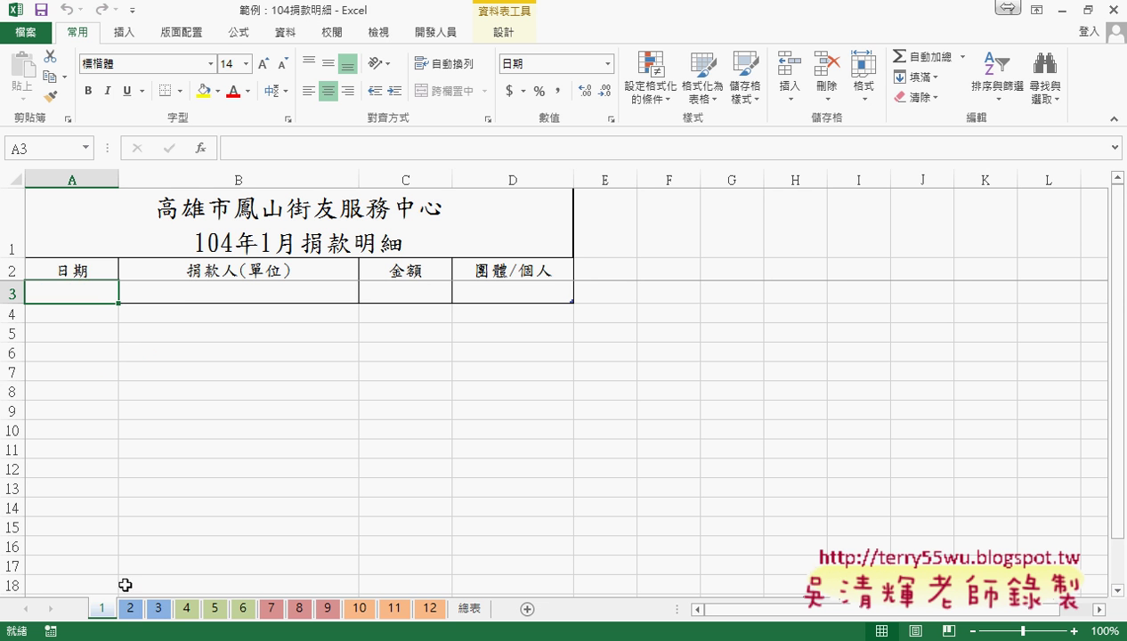
pyautogui.click(130, 608)
# Check where column A data ends on sheet 2 (one entry) and sheet 3 (two March entries)
pyautogui.click(80, 293)
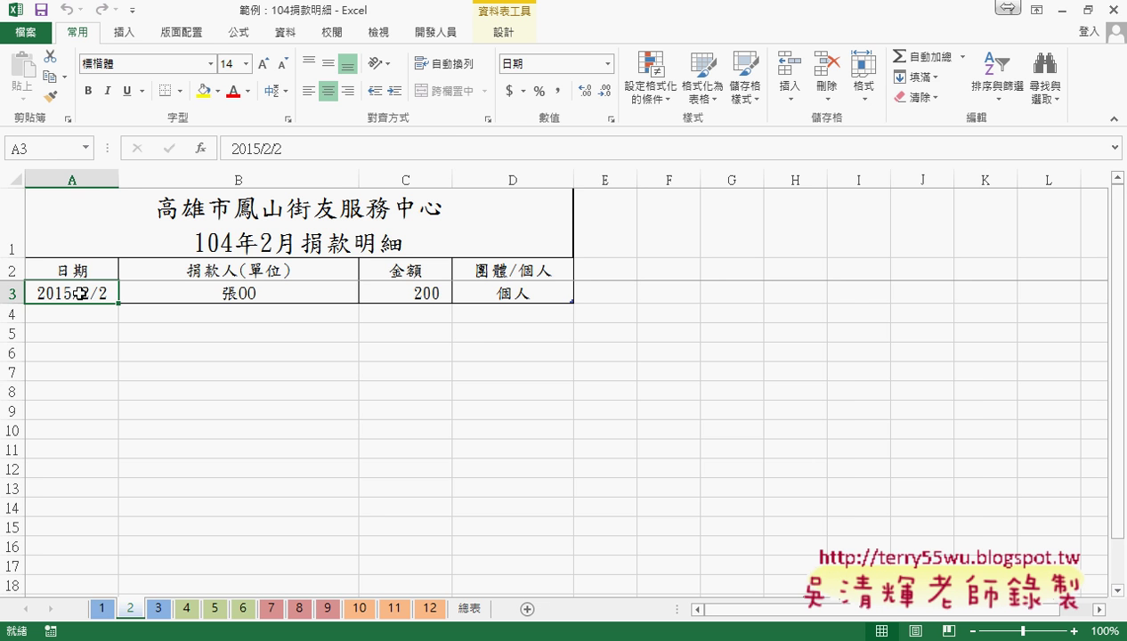
pyautogui.hotkey('ctrl', 'Down')
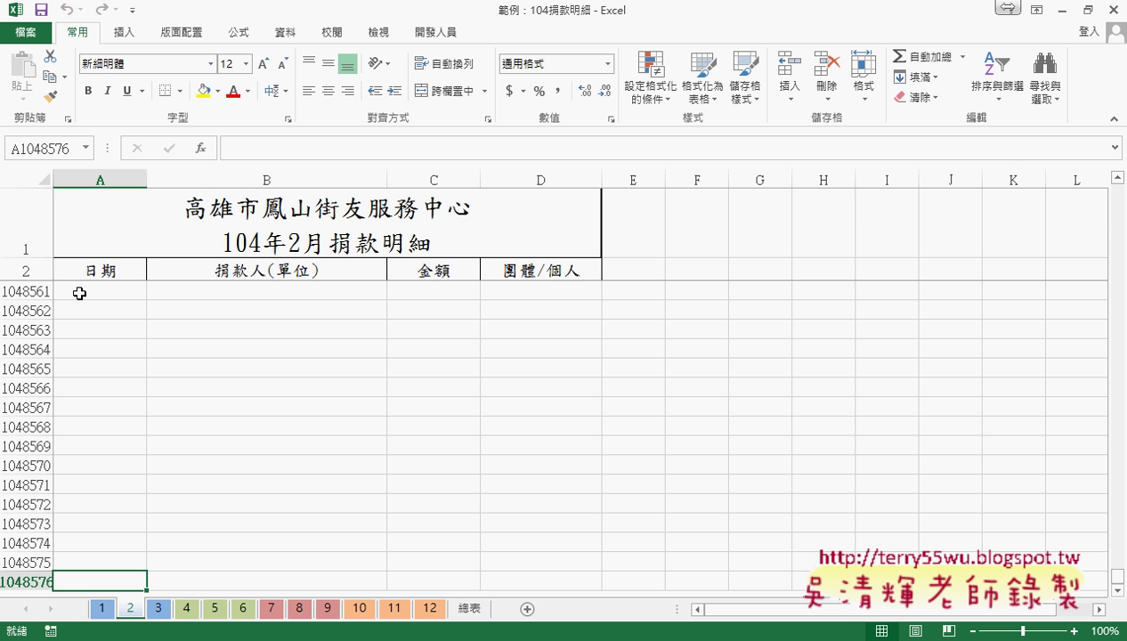
pyautogui.click(158, 609)
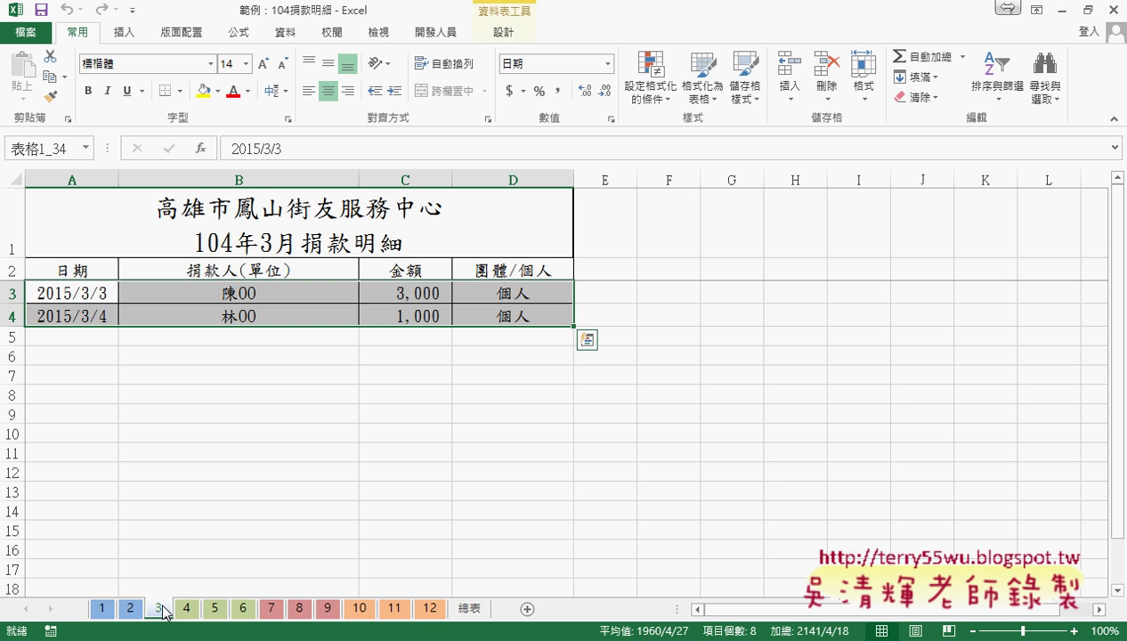
pyautogui.click(76, 296)
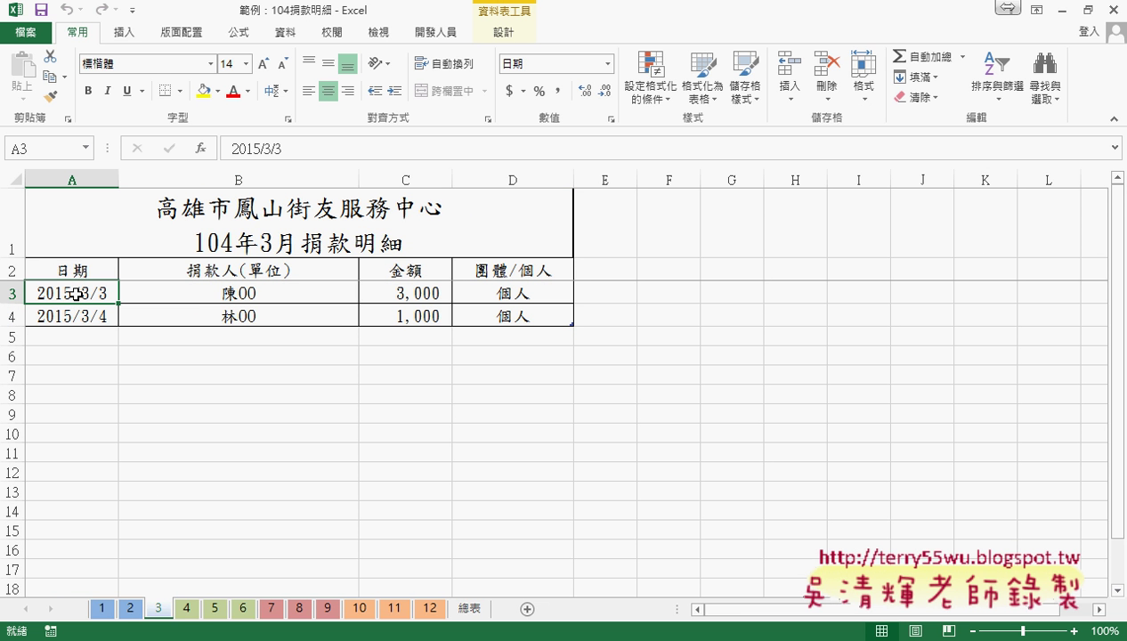
pyautogui.press('Down')
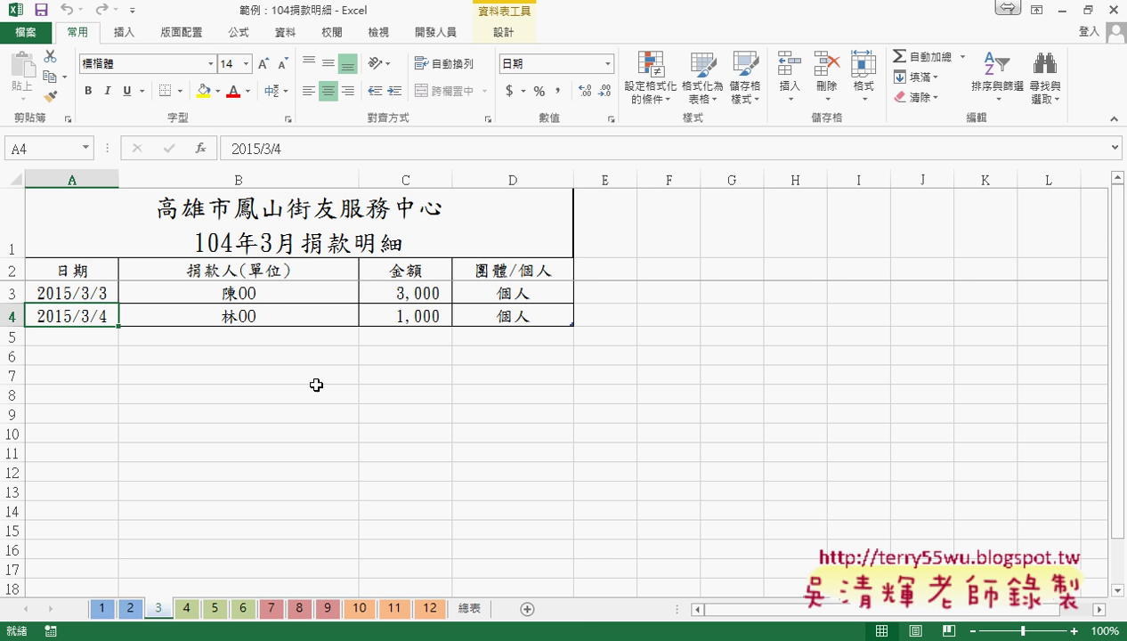
pyautogui.hotkey('alt', 'Tab')
# Highlight the name and body of the 工作表合併 procedure in the VBA editor
pyautogui.click(491, 564)
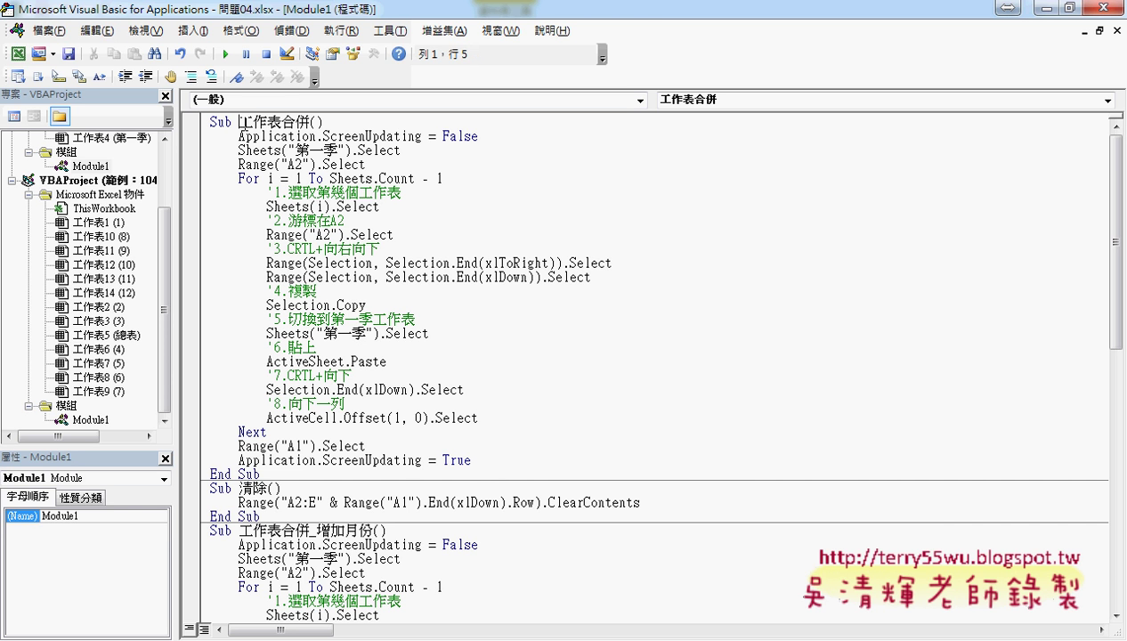
pyautogui.moveTo(239, 121); pyautogui.dragTo(309, 122)
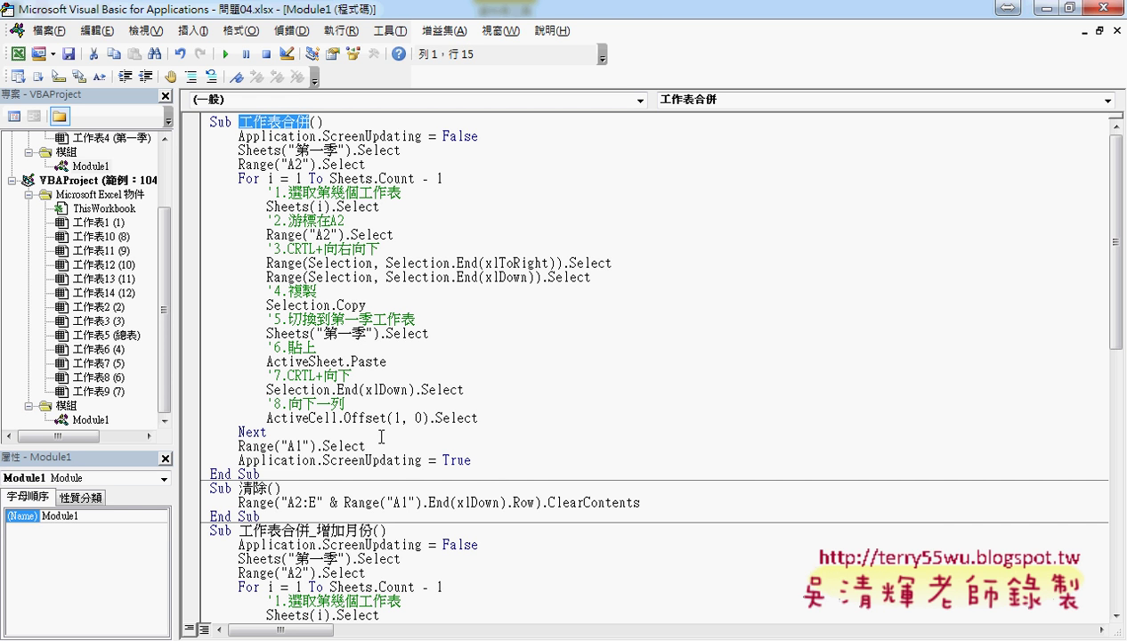
pyautogui.moveTo(285, 477); pyautogui.dragTo(170, 127)
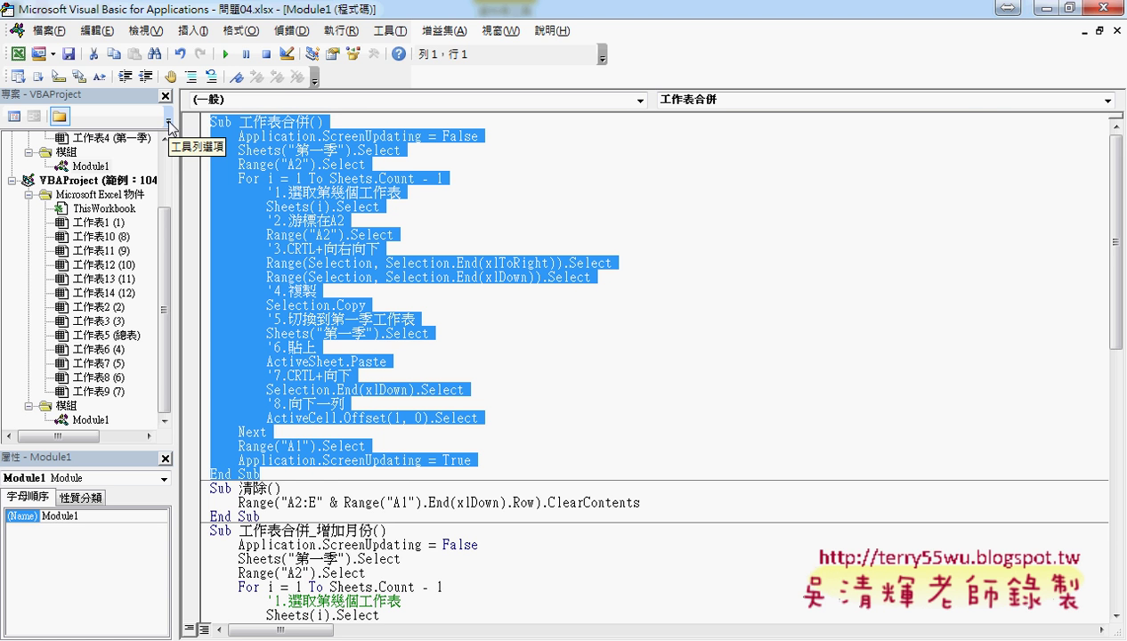
# Open the 104捐款明細 Module1 and highlight the three setup lines of 整合工作表
pyautogui.click(168, 322)
pyautogui.doubleClick(90, 419)
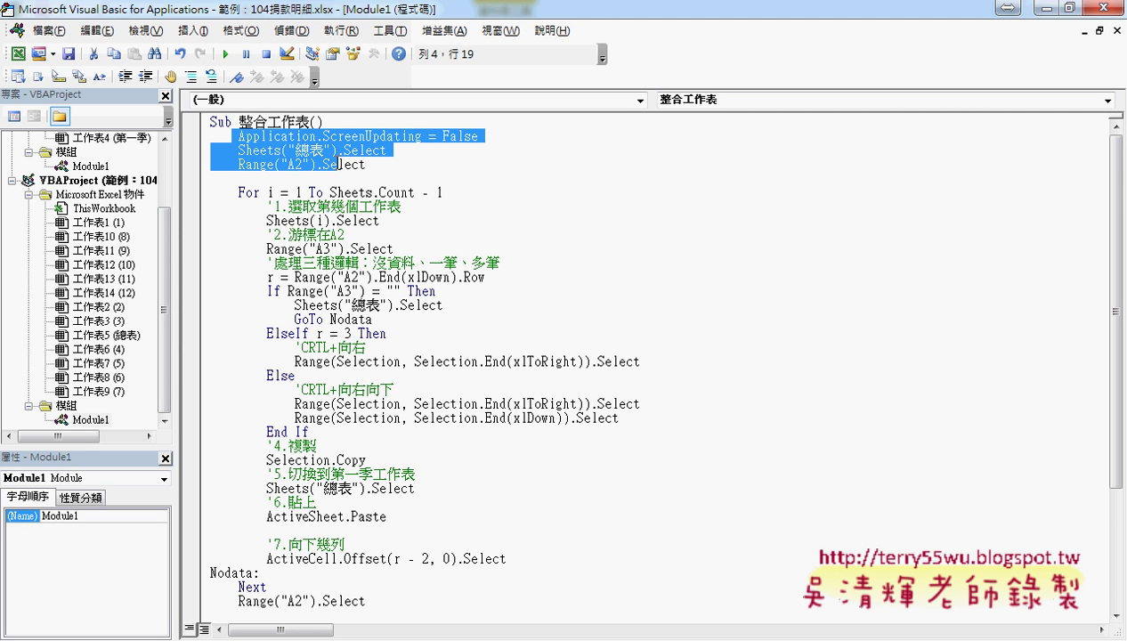
pyautogui.moveTo(233, 138)
pyautogui.mouseDown()
pyautogui.moveTo(365, 164)
pyautogui.moveTo(259, 145)
pyautogui.moveTo(295, 175)
pyautogui.moveTo(363, 181)
pyautogui.mouseUp()
pyautogui.click(363, 181)
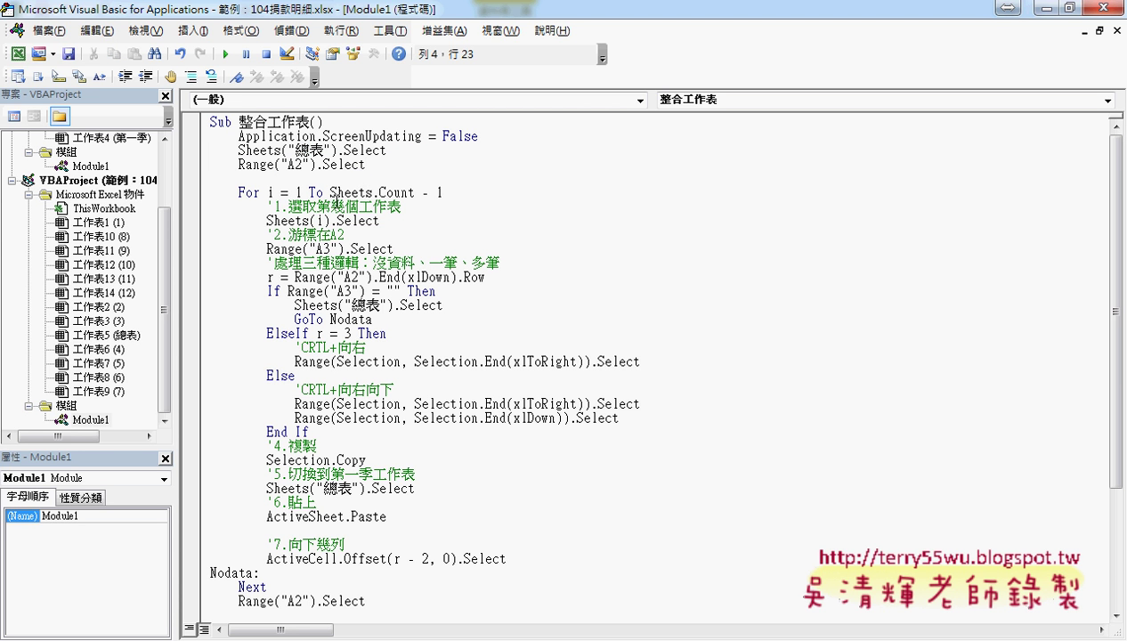
# Highlight the Sheets.Count loop, the Sheets(i).Select line and the A3 target in the step-2 comment
pyautogui.doubleClick(350, 192)
pyautogui.moveTo(372, 192); pyautogui.dragTo(446, 192)
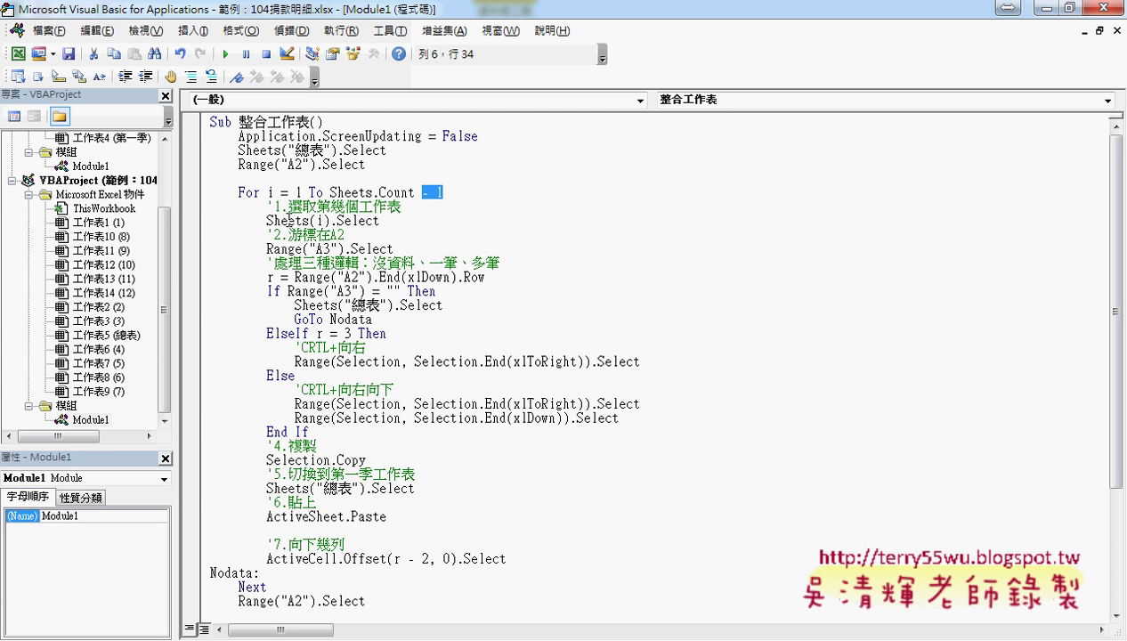
pyautogui.moveTo(266, 220); pyautogui.dragTo(389, 220)
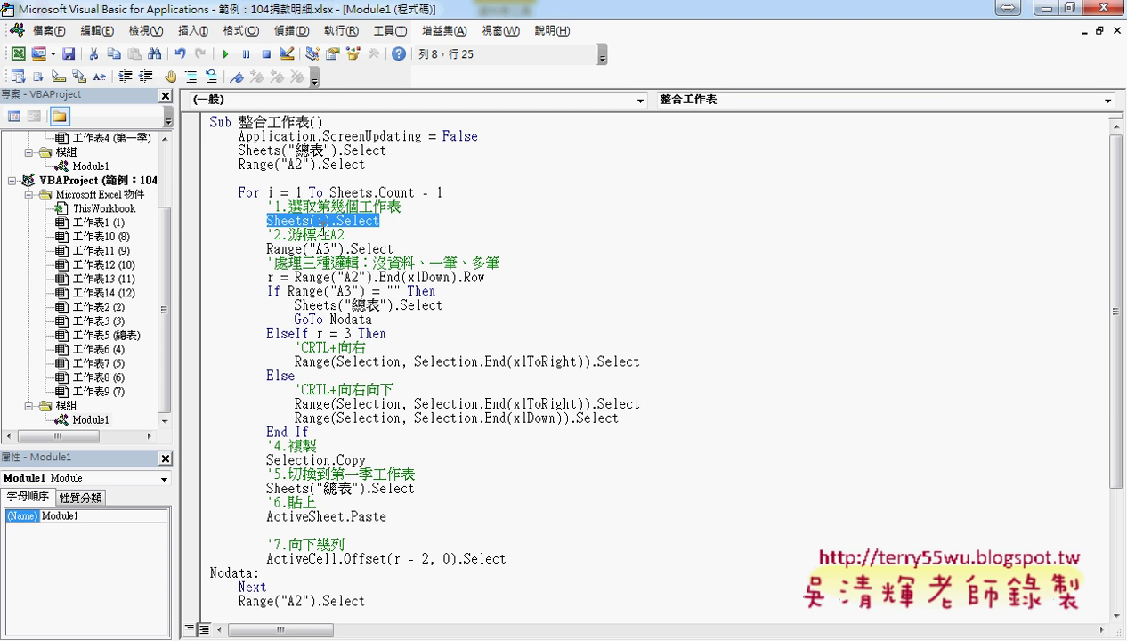
pyautogui.moveTo(325, 249); pyautogui.dragTo(337, 235)
pyautogui.write('3')
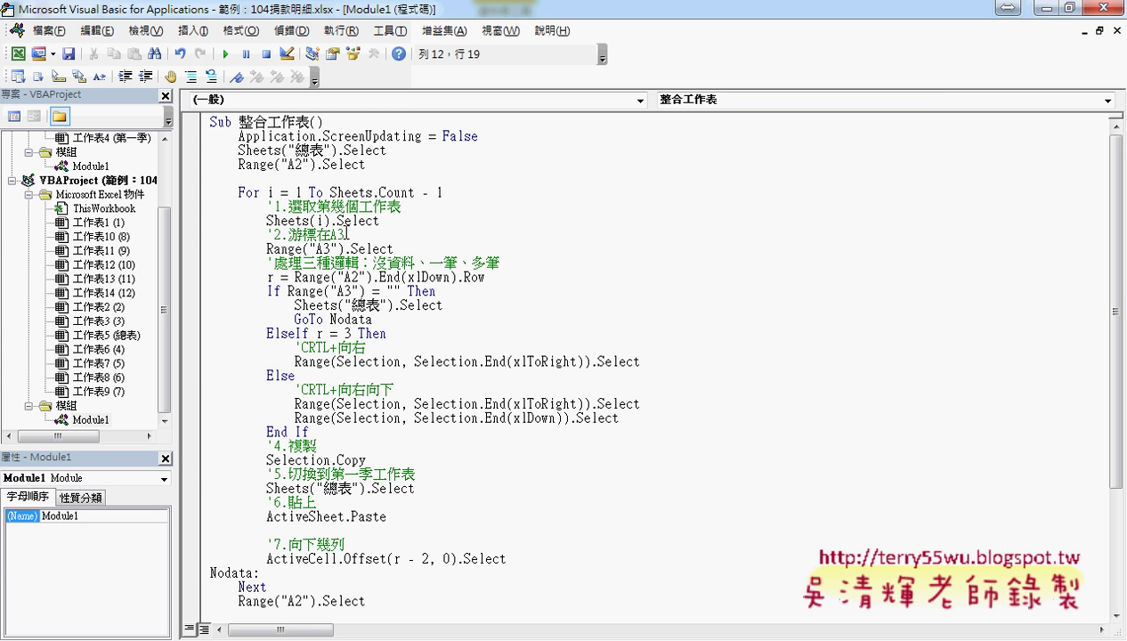
pyautogui.moveTo(345, 235); pyautogui.dragTo(337, 235)
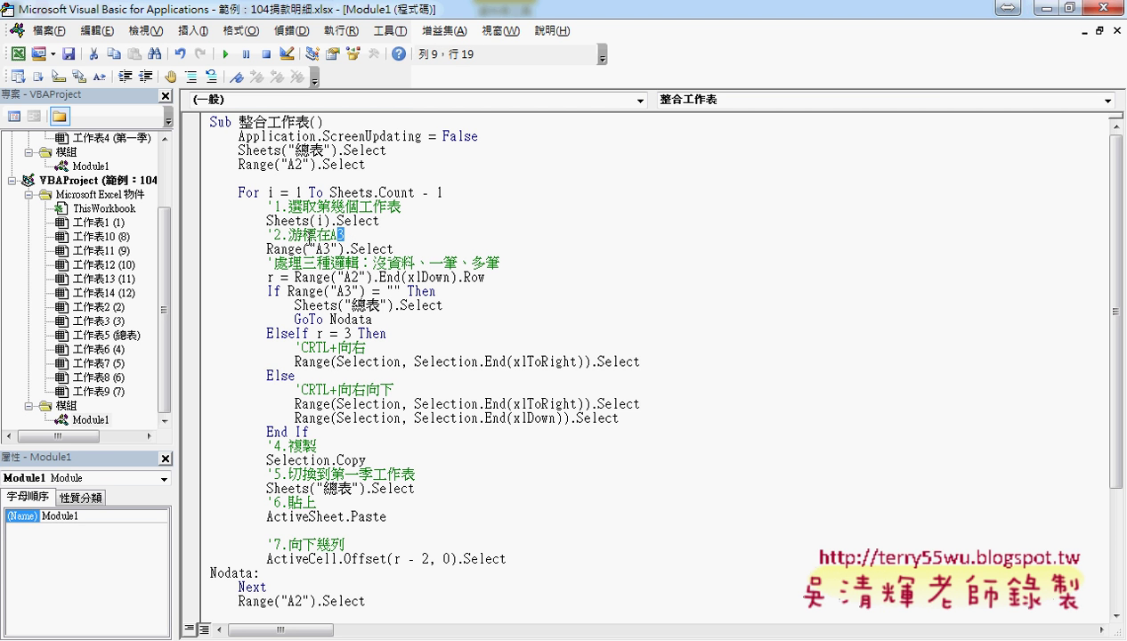
pyautogui.hotkey('ctrl', 'z')
pyautogui.hotkey('ctrl', 'z')
# Highlight the three-data-case block and the r last-row expression, then return to Excel
pyautogui.moveTo(266, 263); pyautogui.dragTo(502, 261)
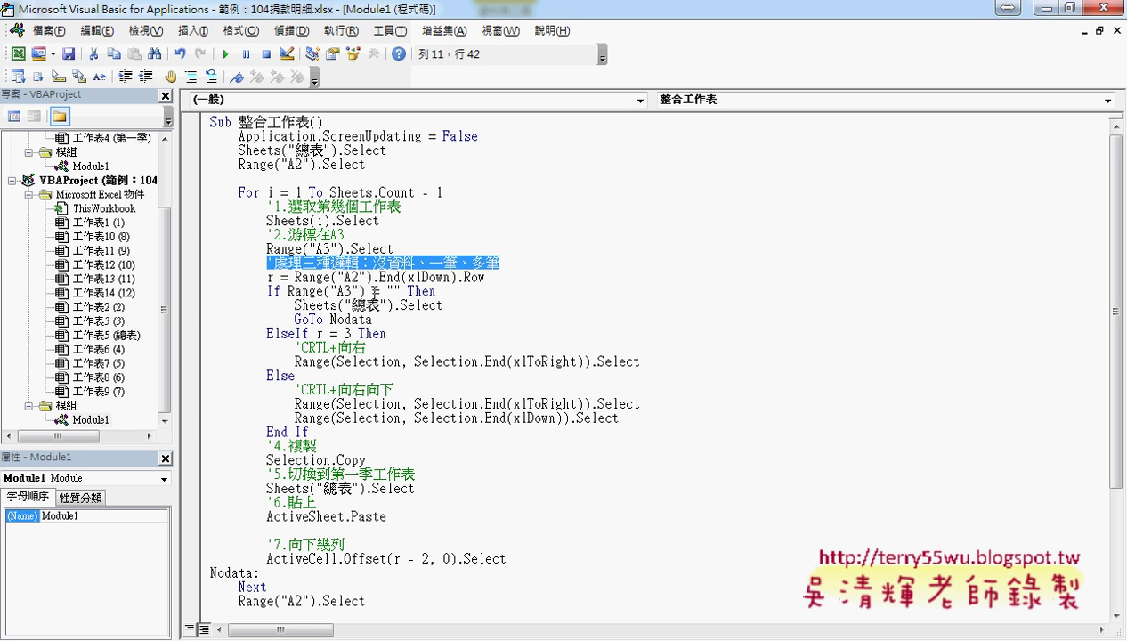
pyautogui.moveTo(267, 277); pyautogui.dragTo(399, 433)
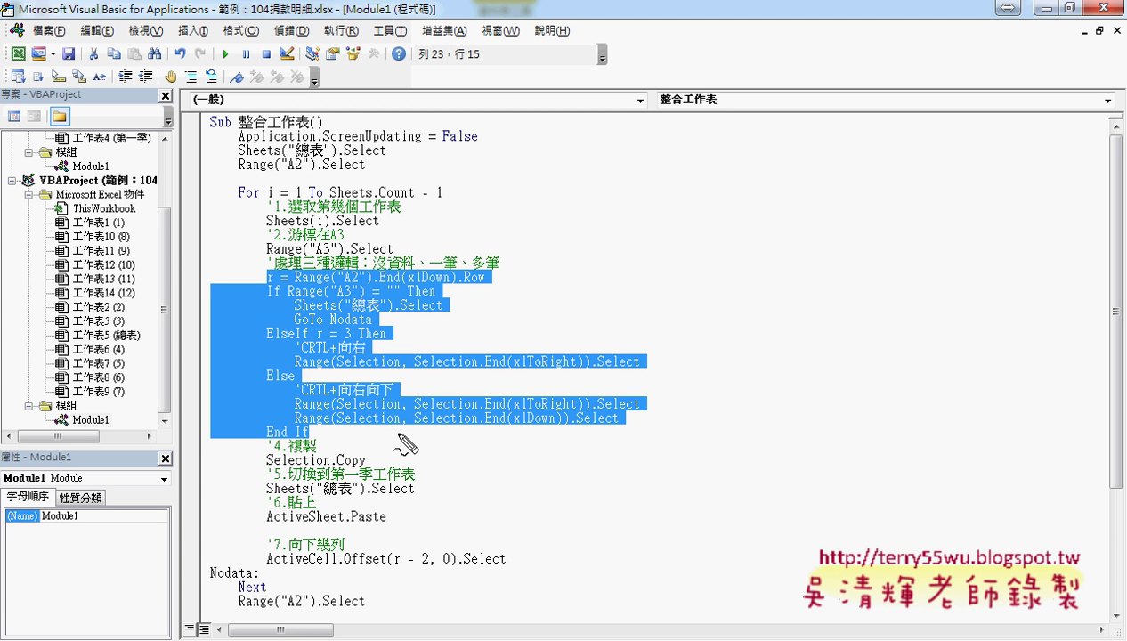
pyautogui.moveTo(377, 273); pyautogui.dragTo(467, 269)
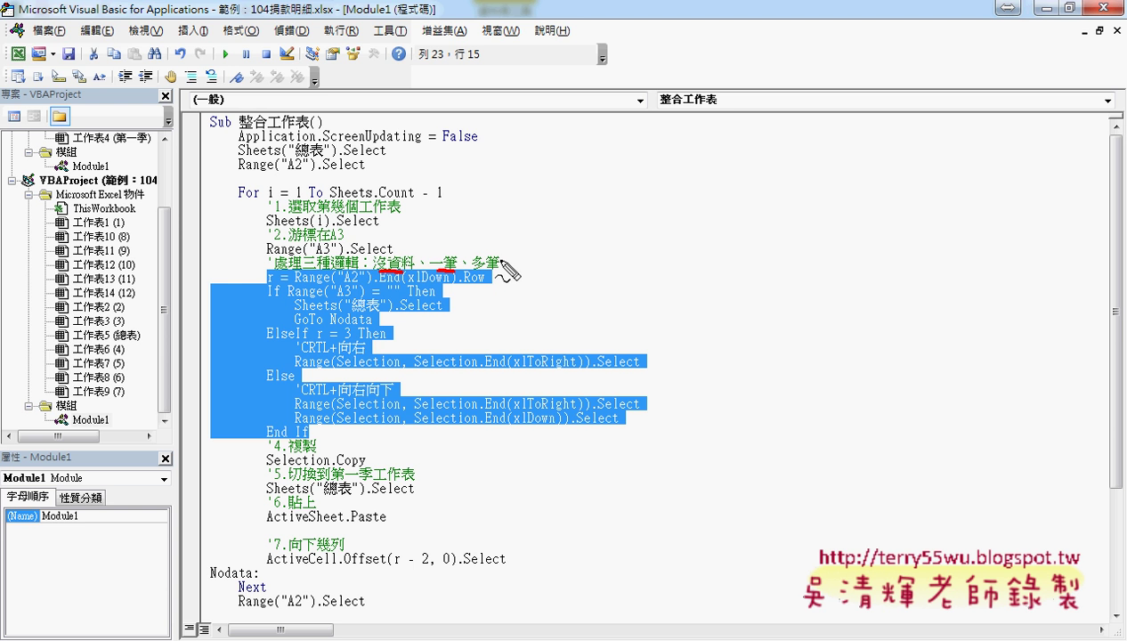
pyautogui.press('Escape')
pyautogui.press('Right')
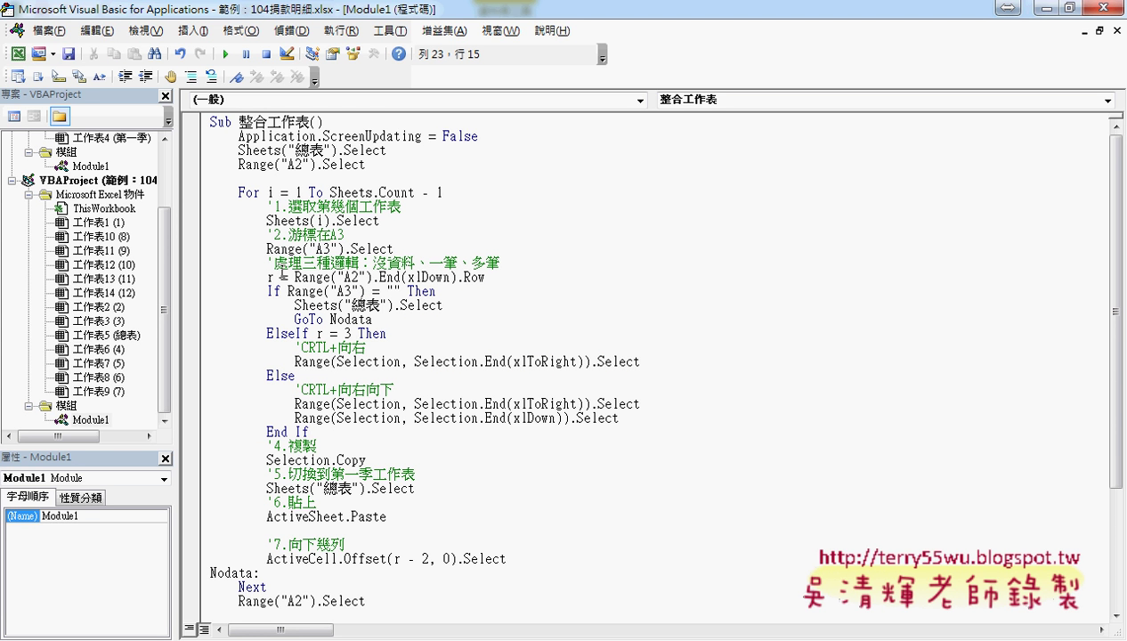
pyautogui.moveTo(295, 277); pyautogui.dragTo(486, 279)
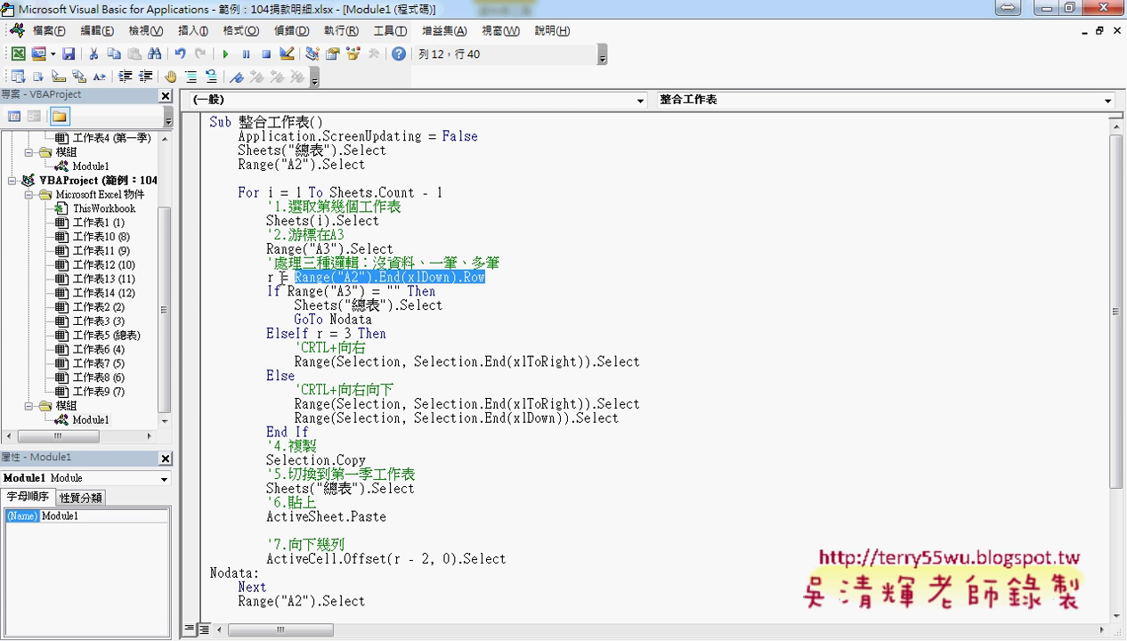
pyautogui.moveTo(294, 277); pyautogui.dragTo(503, 283)
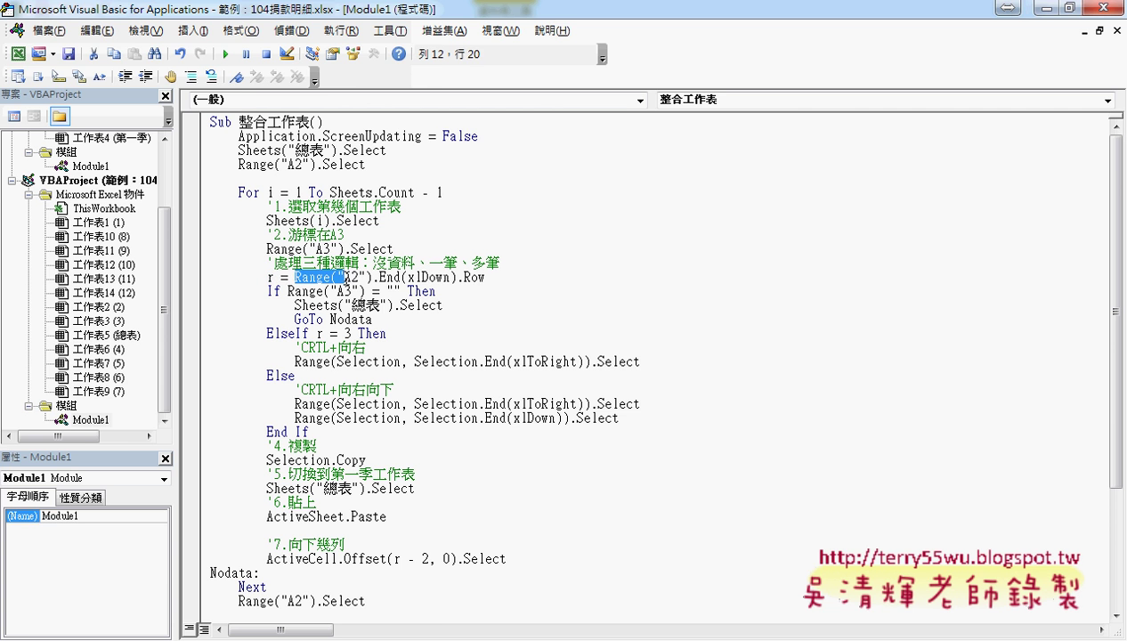
pyautogui.moveTo(230, 577)
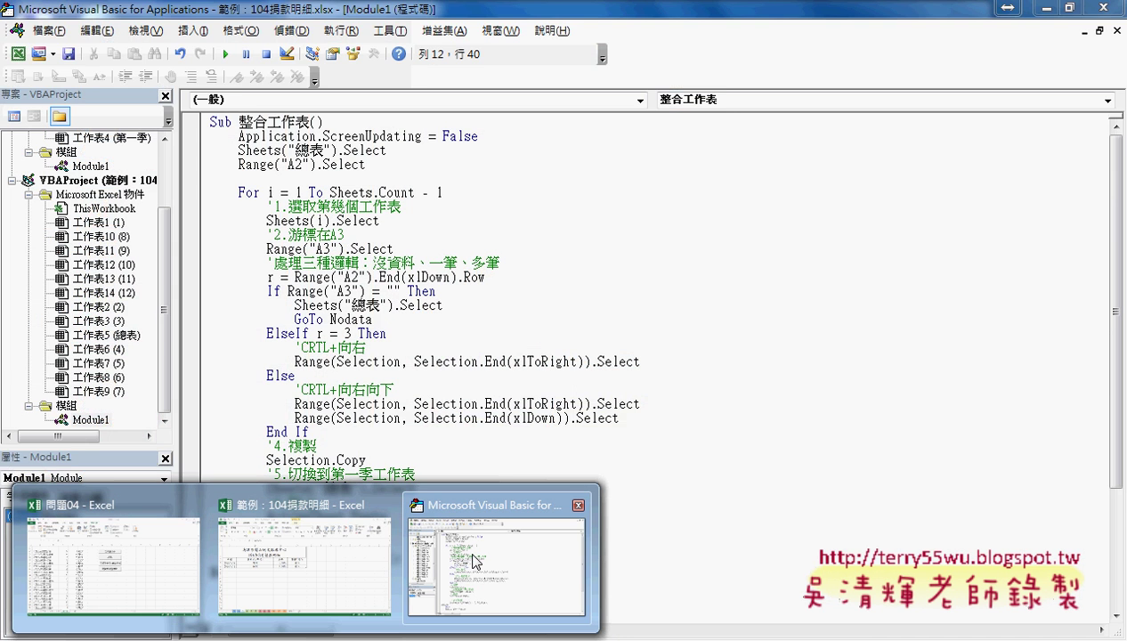
pyautogui.click(302, 561)
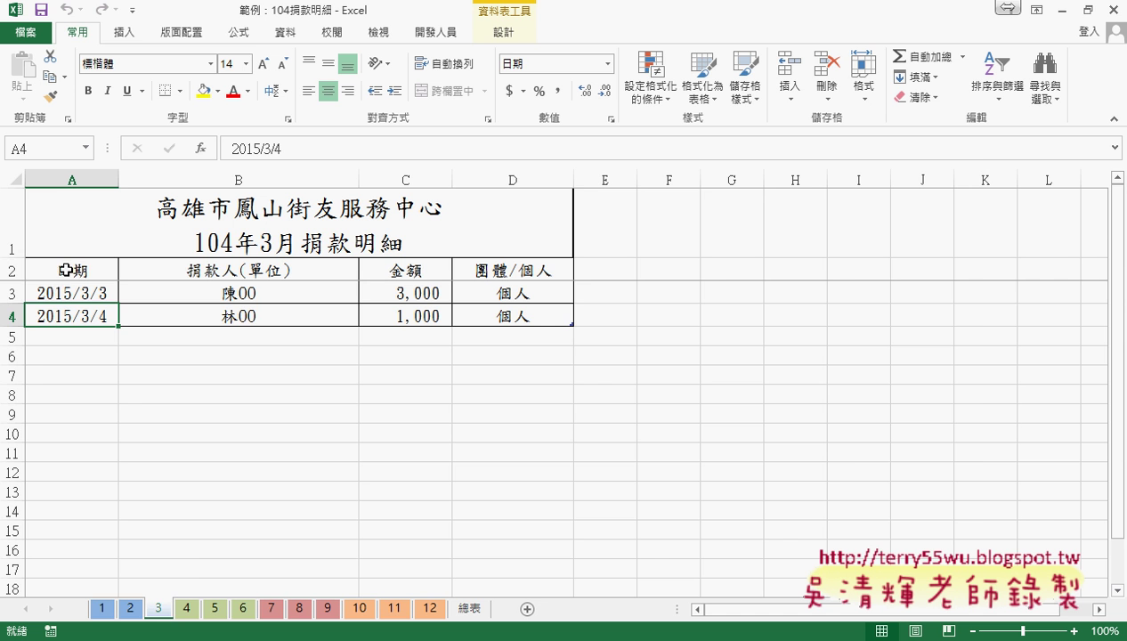
# On sheet 2, check the title and 日期 header, then step down to the last date in A3
pyautogui.click(134, 608)
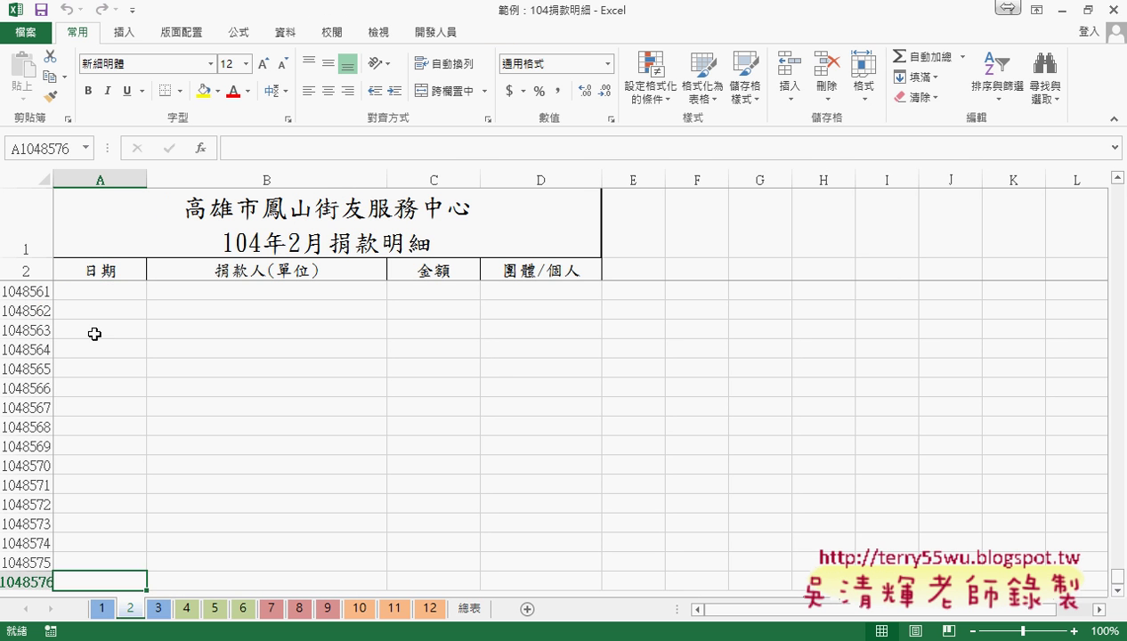
pyautogui.click(98, 271)
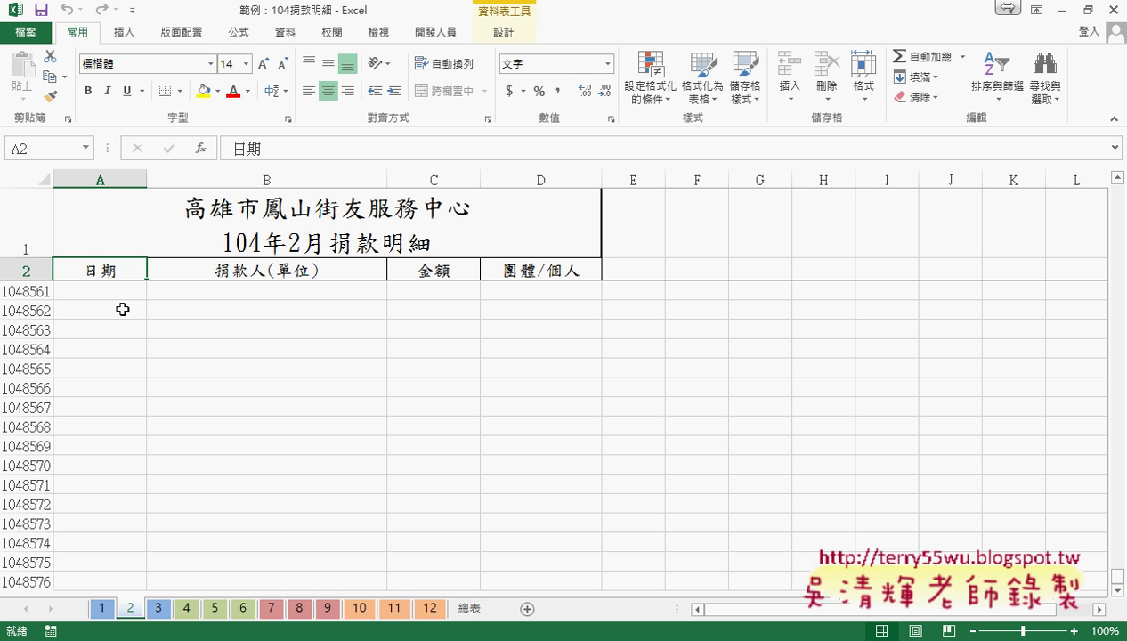
pyautogui.scroll(4, 134, 321)
pyautogui.scroll(4, 152, 339)
pyautogui.press('Up')
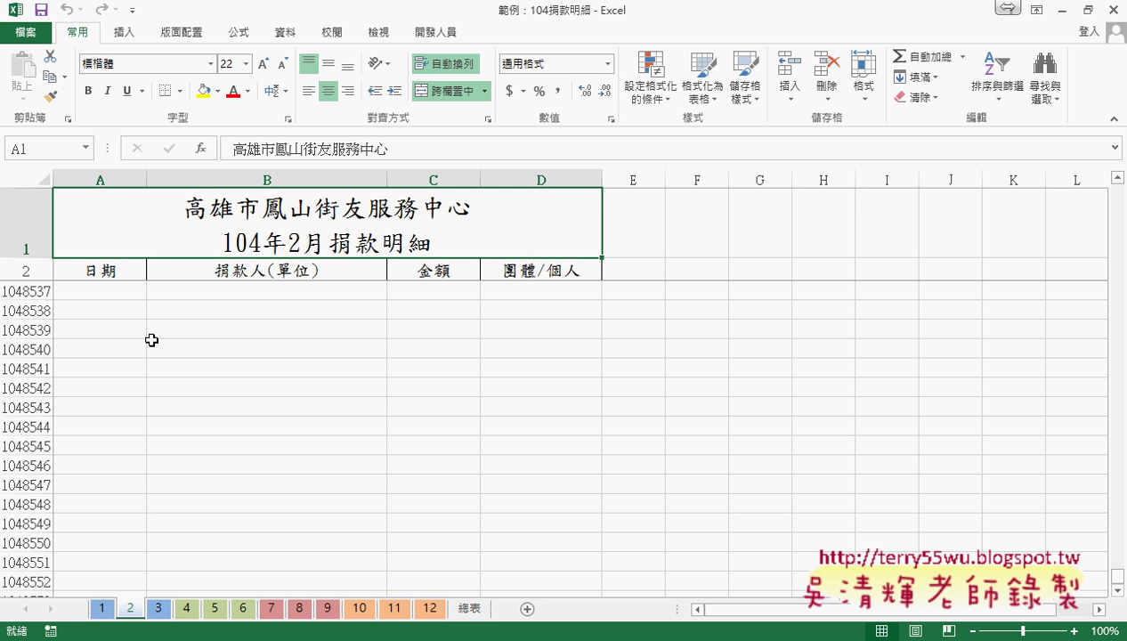
pyautogui.scroll(9, 198, 378)
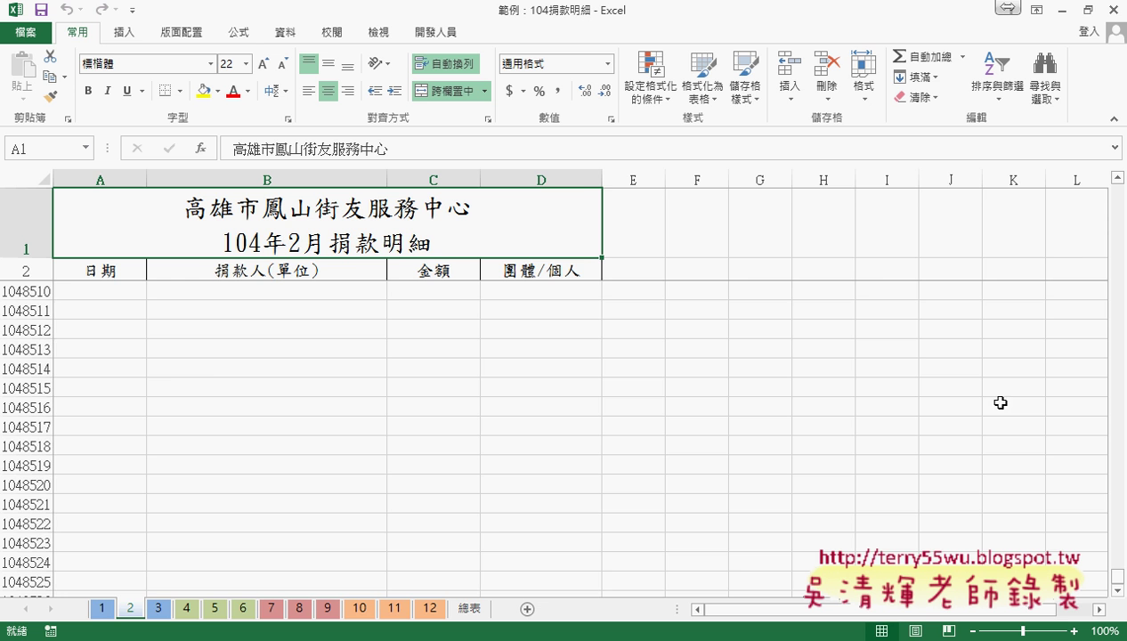
pyautogui.moveTo(1118, 585); pyautogui.dragTo(1118, 187)
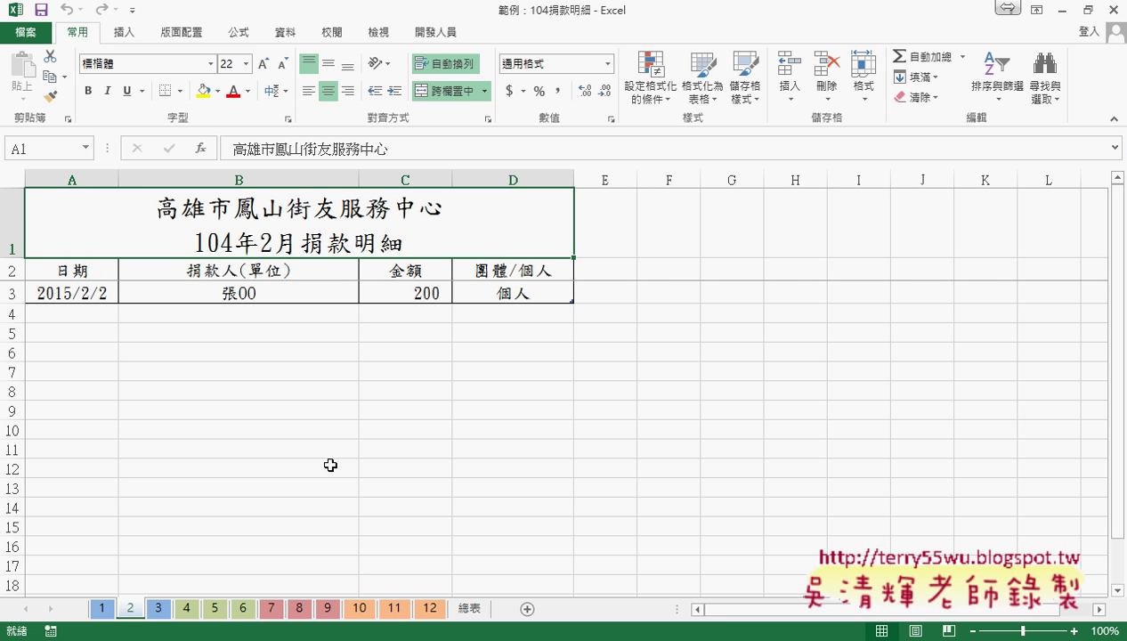
pyautogui.click(96, 276)
pyautogui.press('Down')
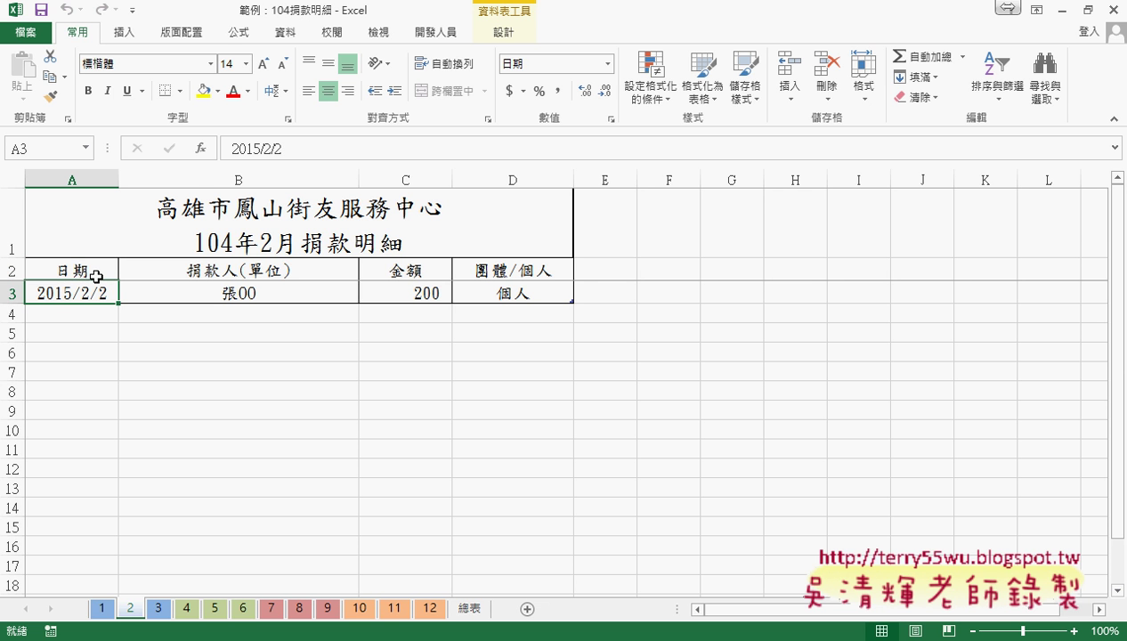
# Compare sheet 3's last date in A4, test Ctrl+Down/Up on sheet 2, and return to the VBA editor
pyautogui.click(159, 608)
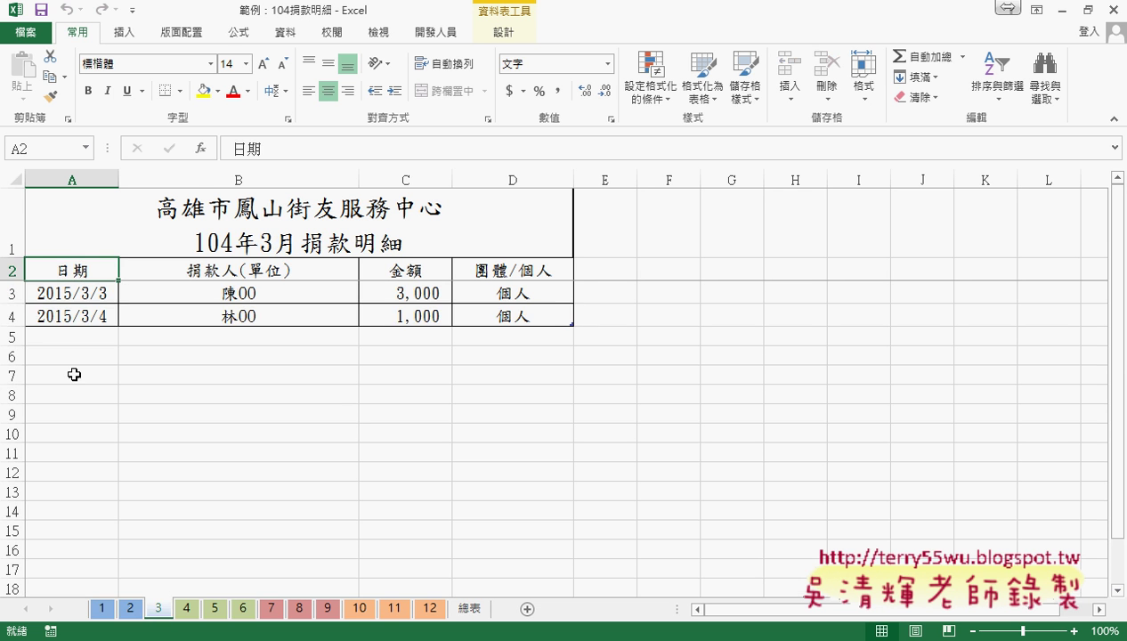
pyautogui.press('Down')
pyautogui.press('Down')
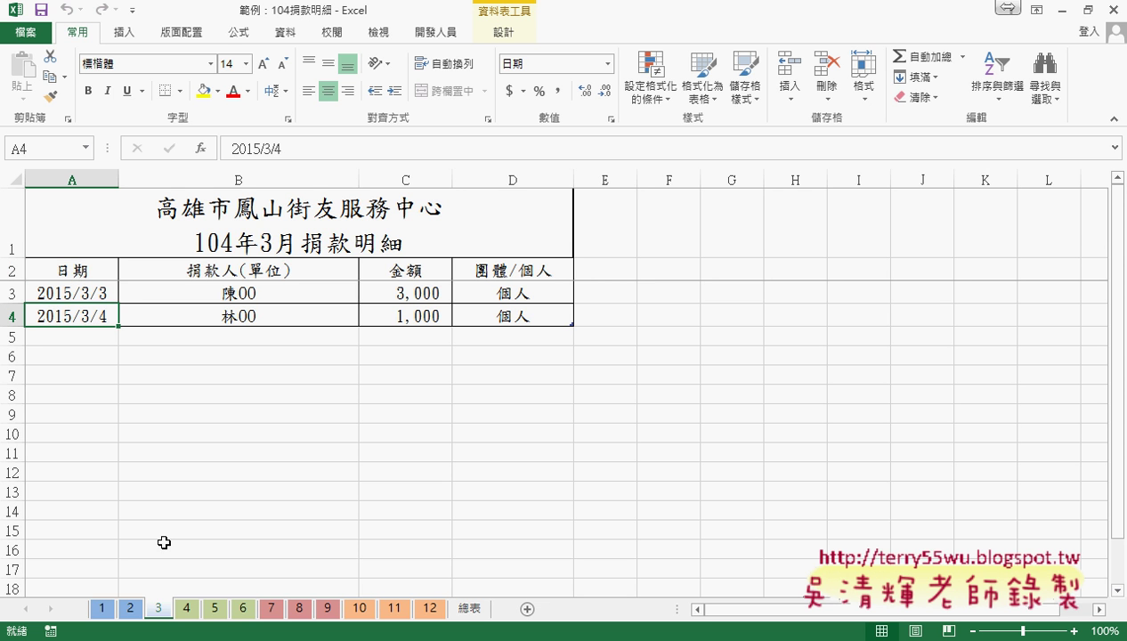
pyautogui.click(130, 608)
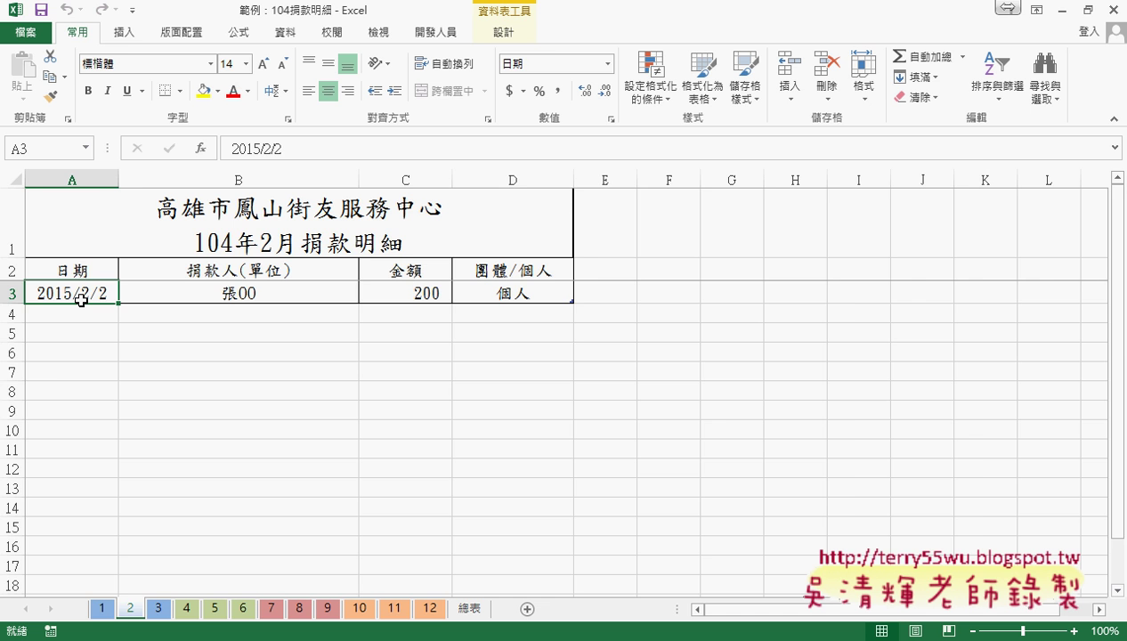
pyautogui.hotkey('ctrl', 'Down')
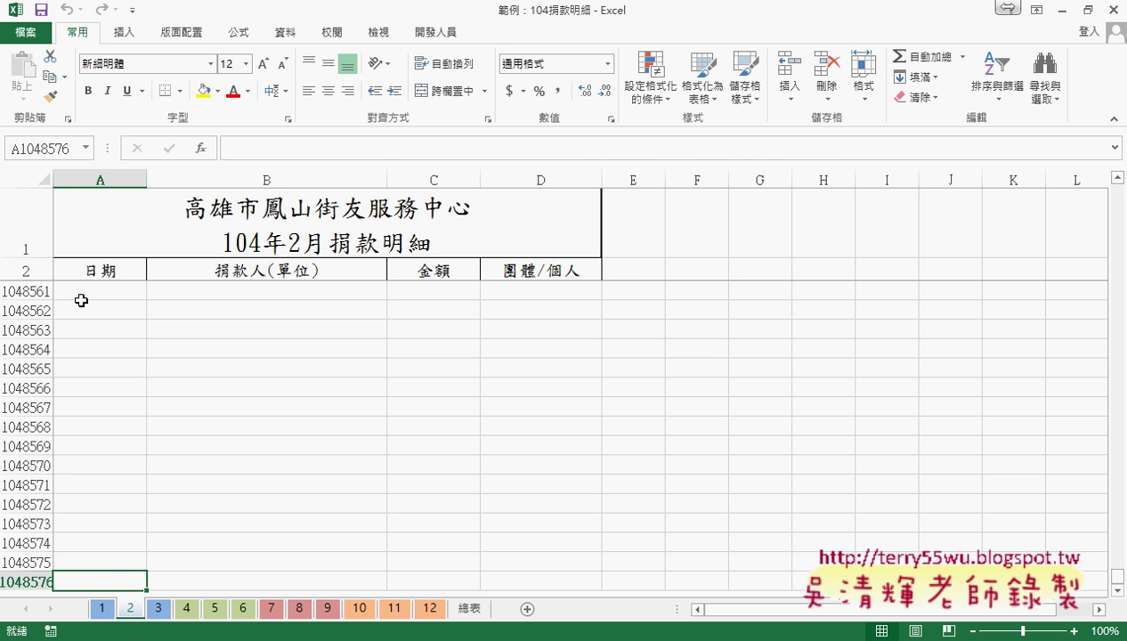
pyautogui.hotkey('ctrl', 'Up')
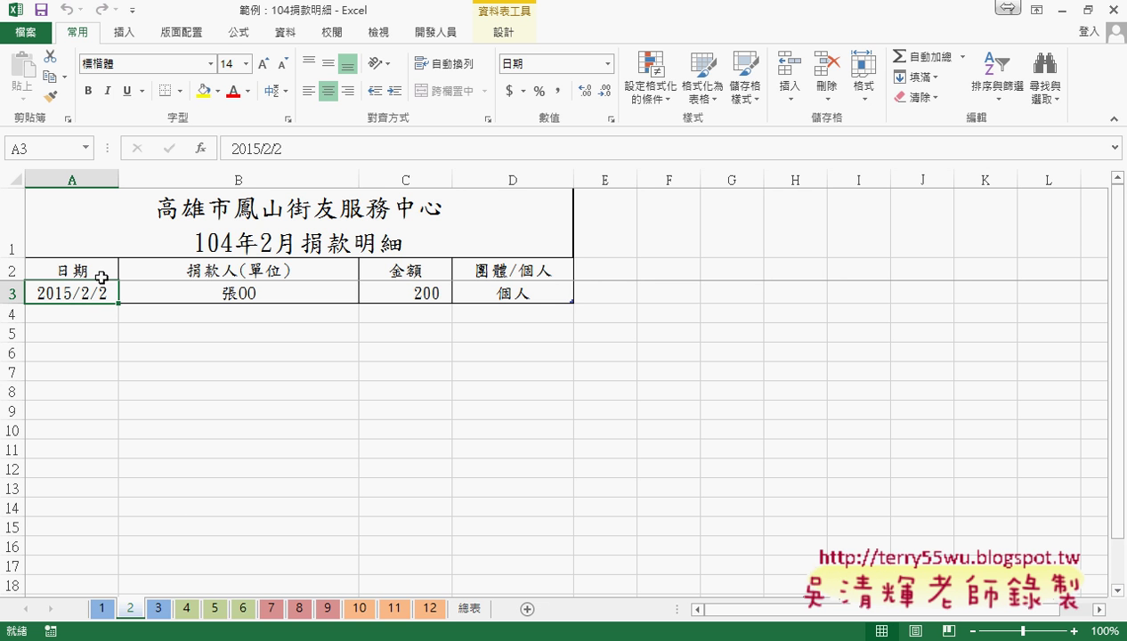
pyautogui.click(86, 274)
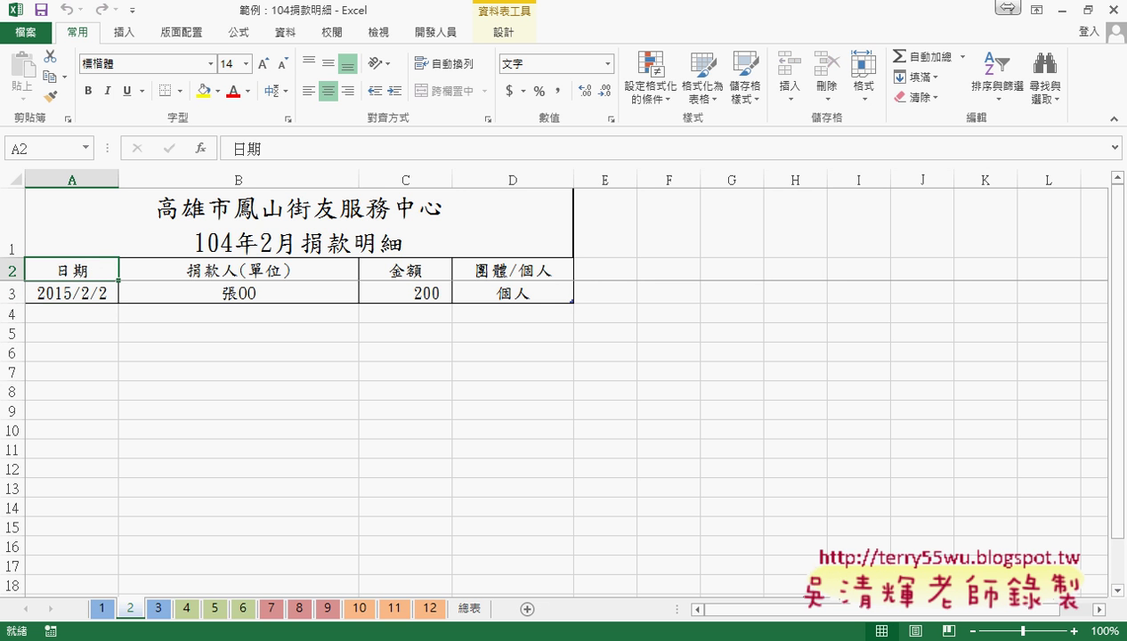
pyautogui.click(305, 640)
pyautogui.click(521, 558)
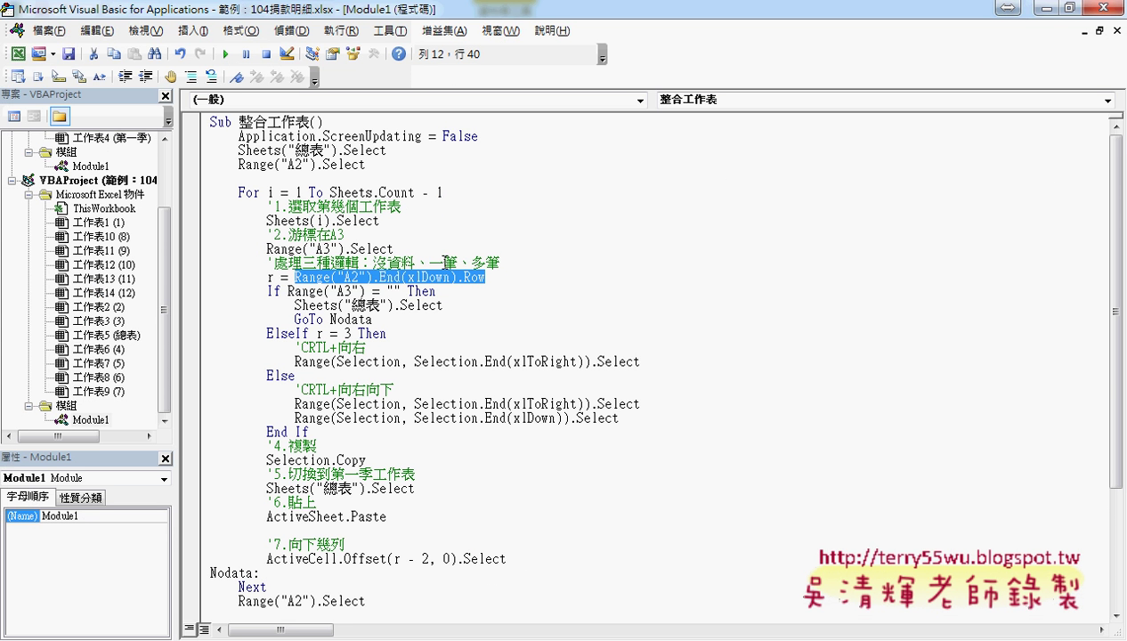
pyautogui.click(506, 272)
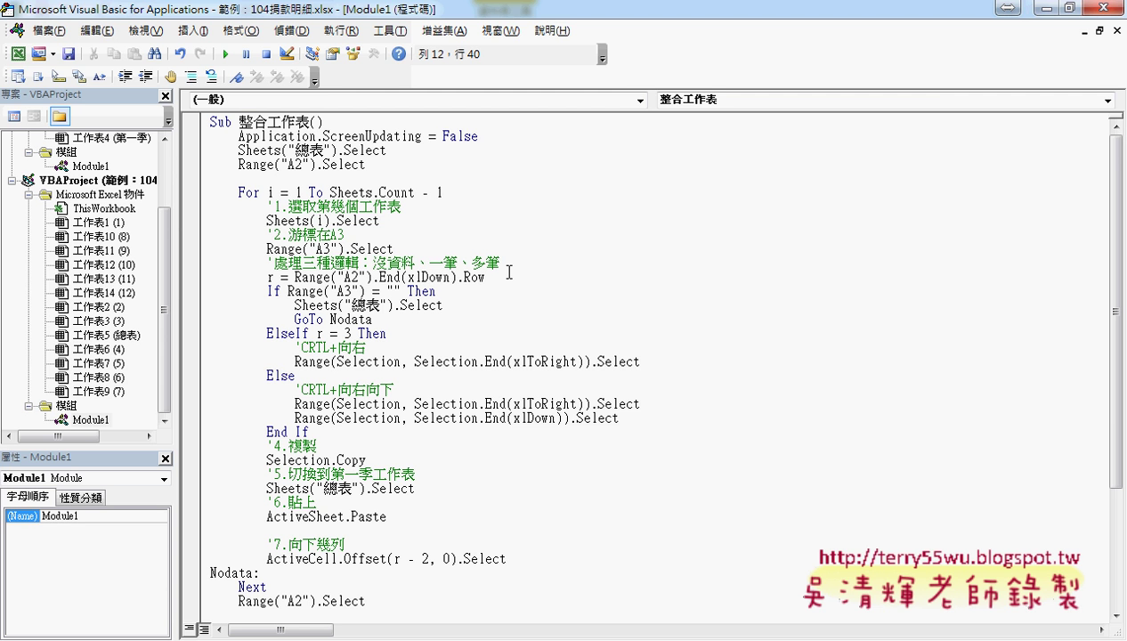
pyautogui.moveTo(372, 263); pyautogui.dragTo(415, 262)
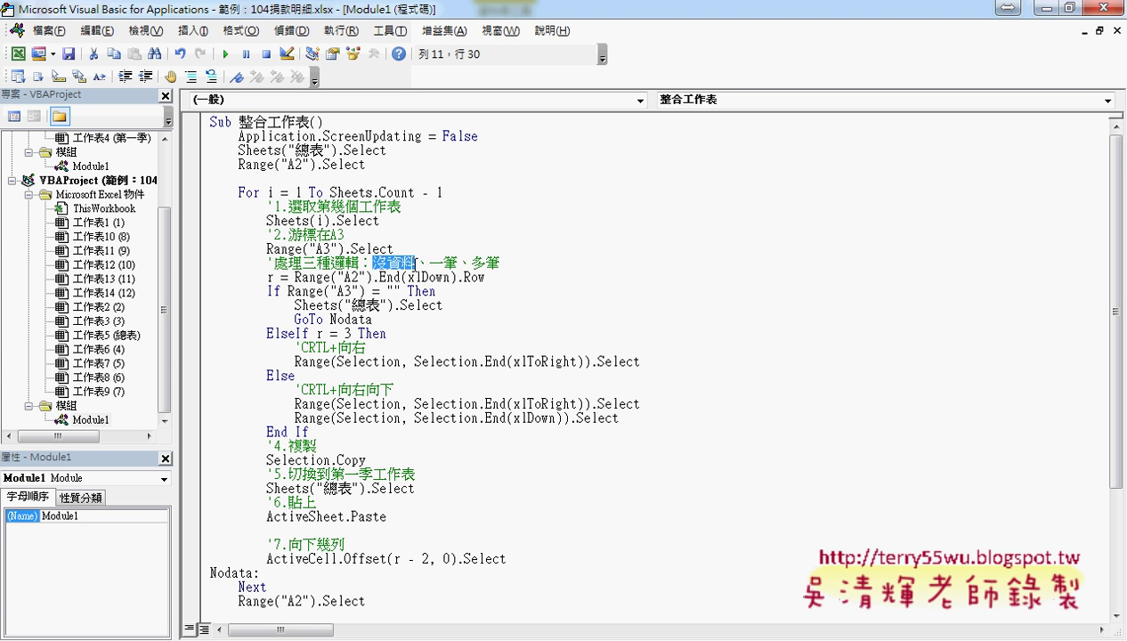
pyautogui.moveTo(268, 290); pyautogui.dragTo(402, 291)
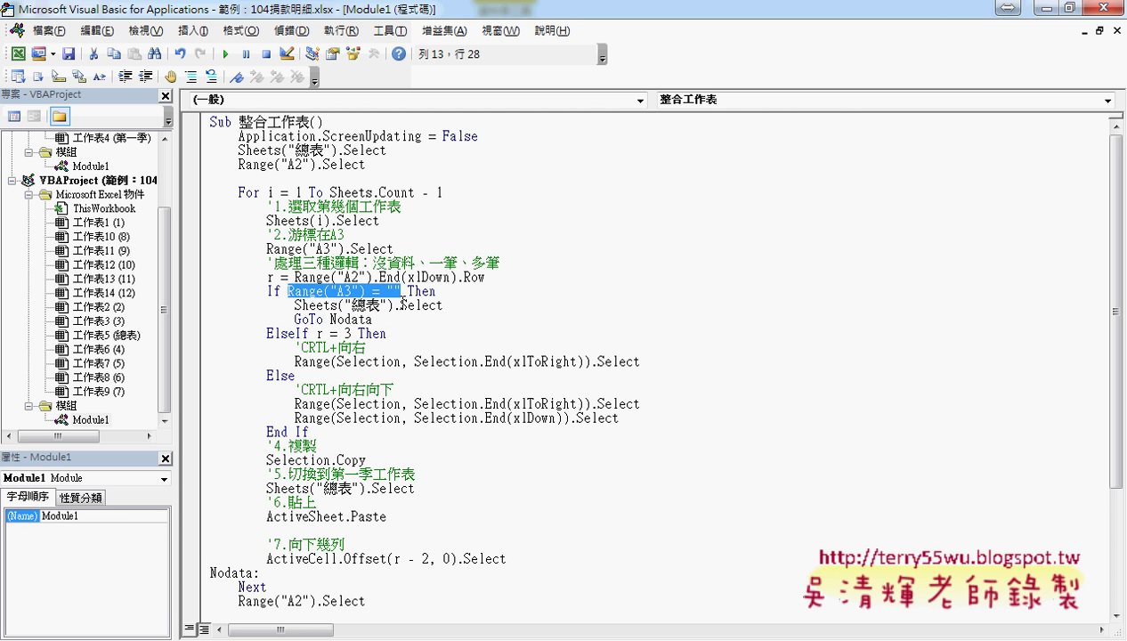
pyautogui.moveTo(402, 303)
pyautogui.mouseDown()
pyautogui.moveTo(242, 585)
pyautogui.moveTo(203, 571)
pyautogui.moveTo(266, 563)
pyautogui.mouseUp()
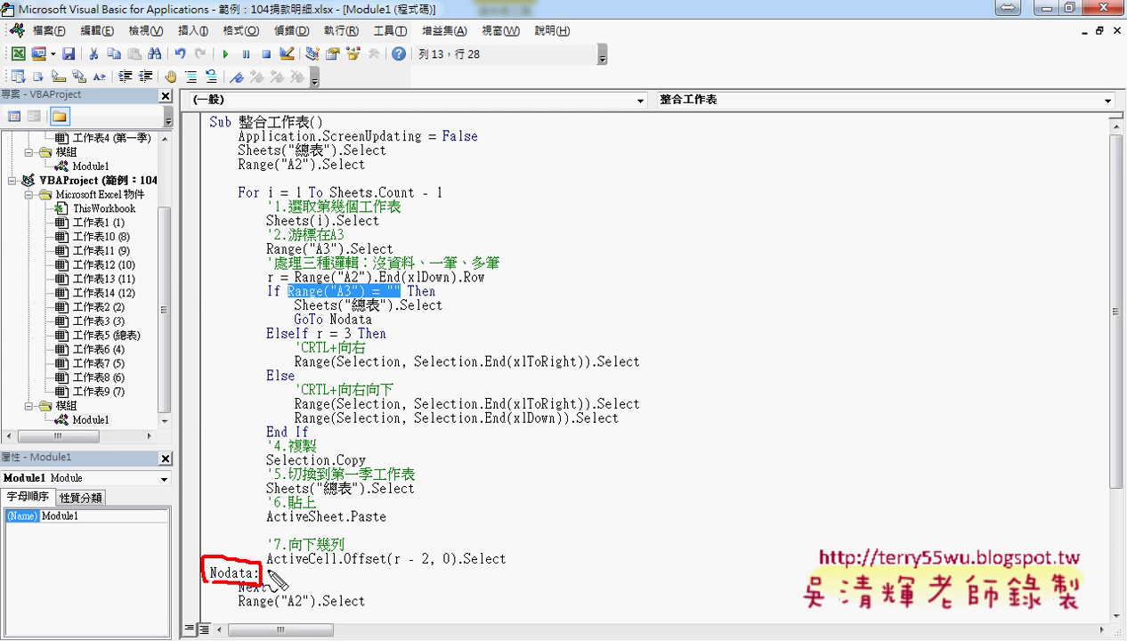
# Annotate the empty-A3 branch that selects 總表 and jumps via GoTo Nodata to Next
pyautogui.moveTo(266, 563); pyautogui.dragTo(258, 575)
pyautogui.moveTo(258, 575); pyautogui.dragTo(322, 317)
pyautogui.moveTo(252, 305)
pyautogui.mouseDown()
pyautogui.moveTo(141, 331)
pyautogui.moveTo(187, 550)
pyautogui.moveTo(162, 559)
pyautogui.mouseUp()
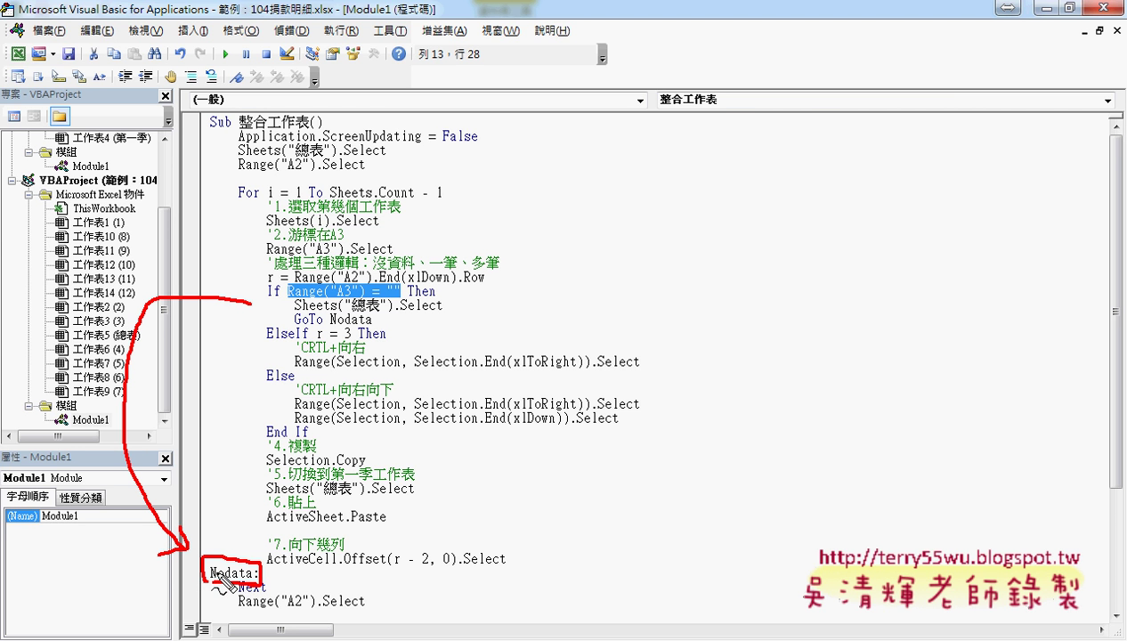
pyautogui.moveTo(233, 586); pyautogui.dragTo(261, 590)
pyautogui.moveTo(300, 327); pyautogui.dragTo(374, 328)
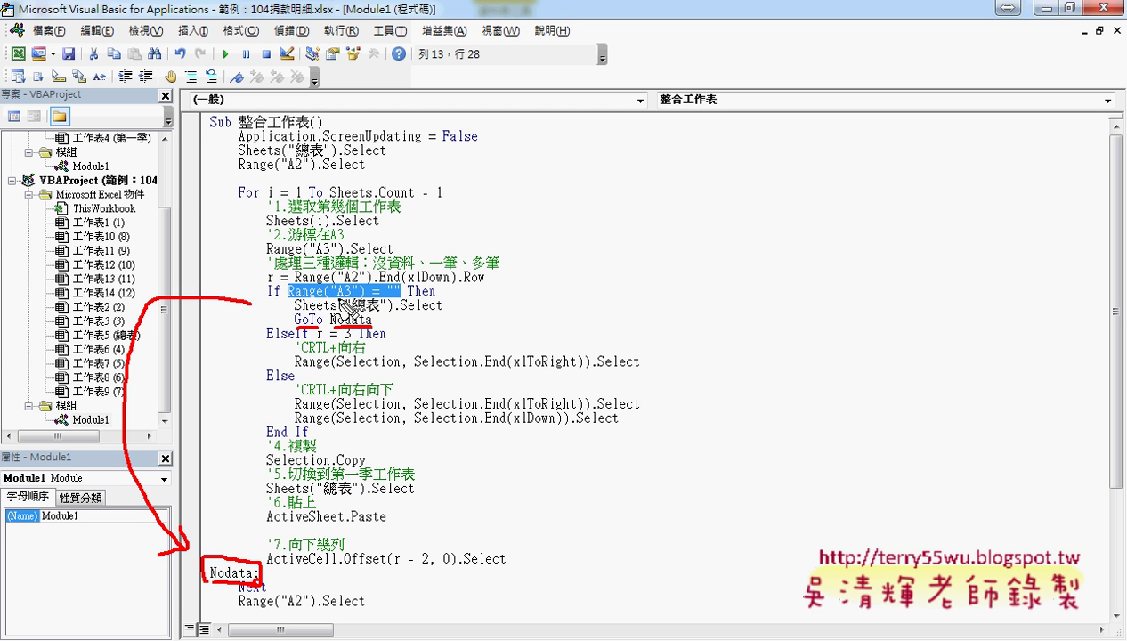
pyautogui.moveTo(295, 313); pyautogui.dragTo(442, 328)
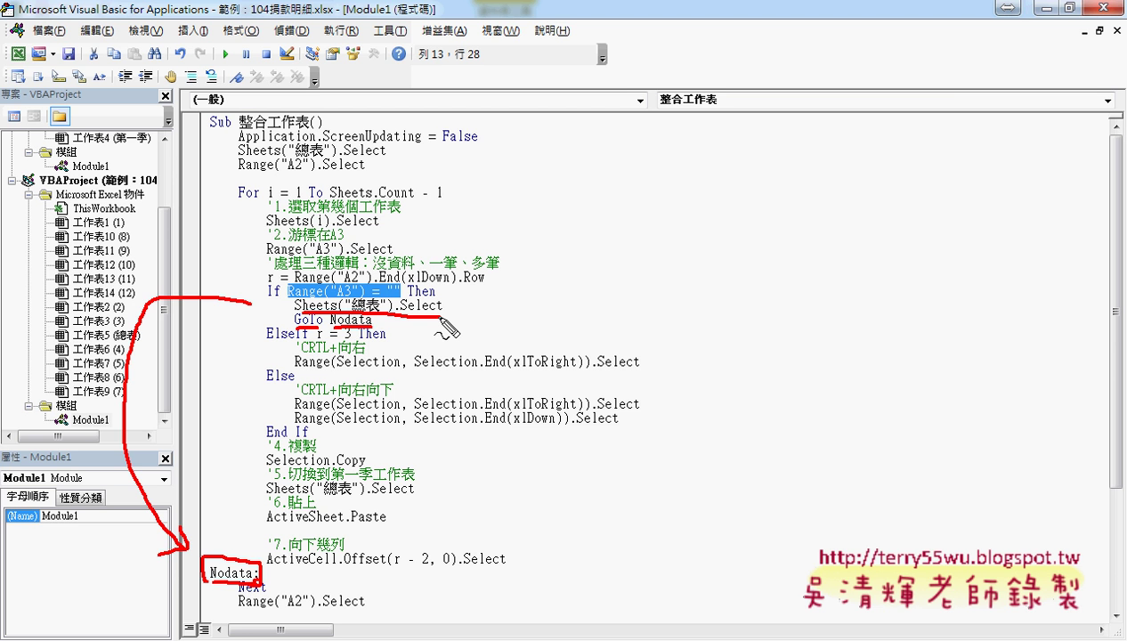
pyautogui.press('Escape')
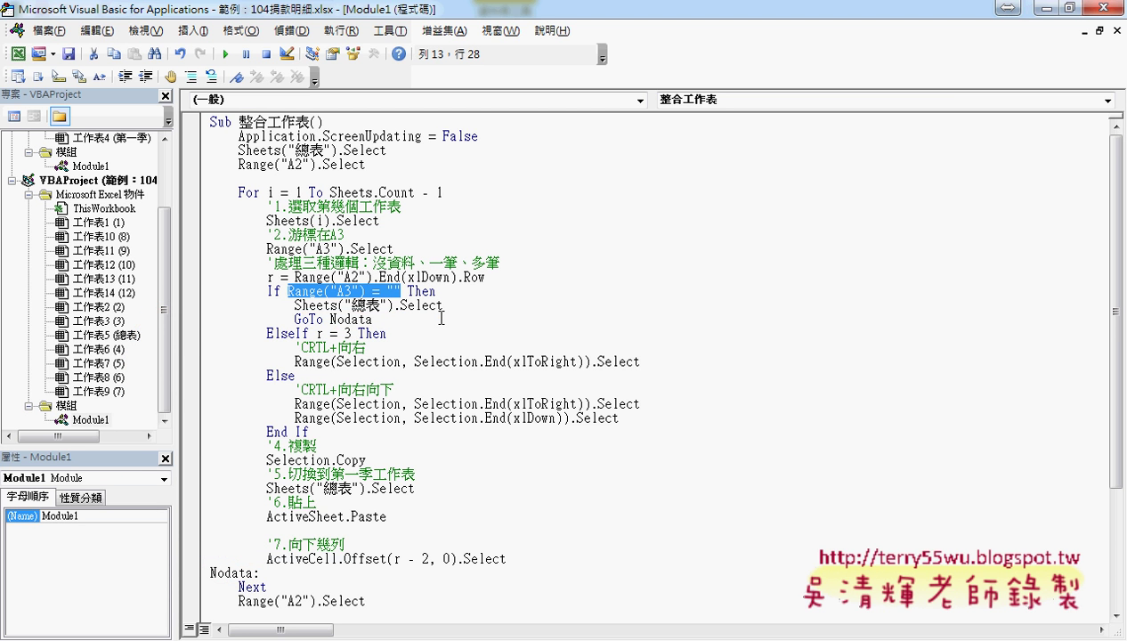
pyautogui.click(442, 318)
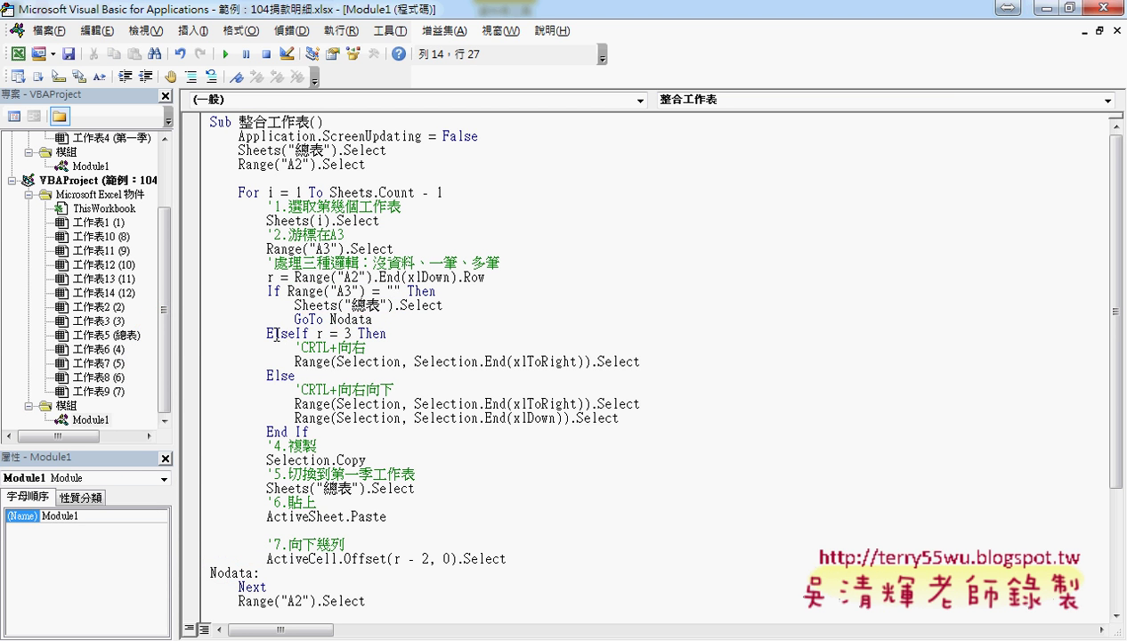
pyautogui.click(267, 333)
pyautogui.moveTo(267, 333); pyautogui.dragTo(310, 333)
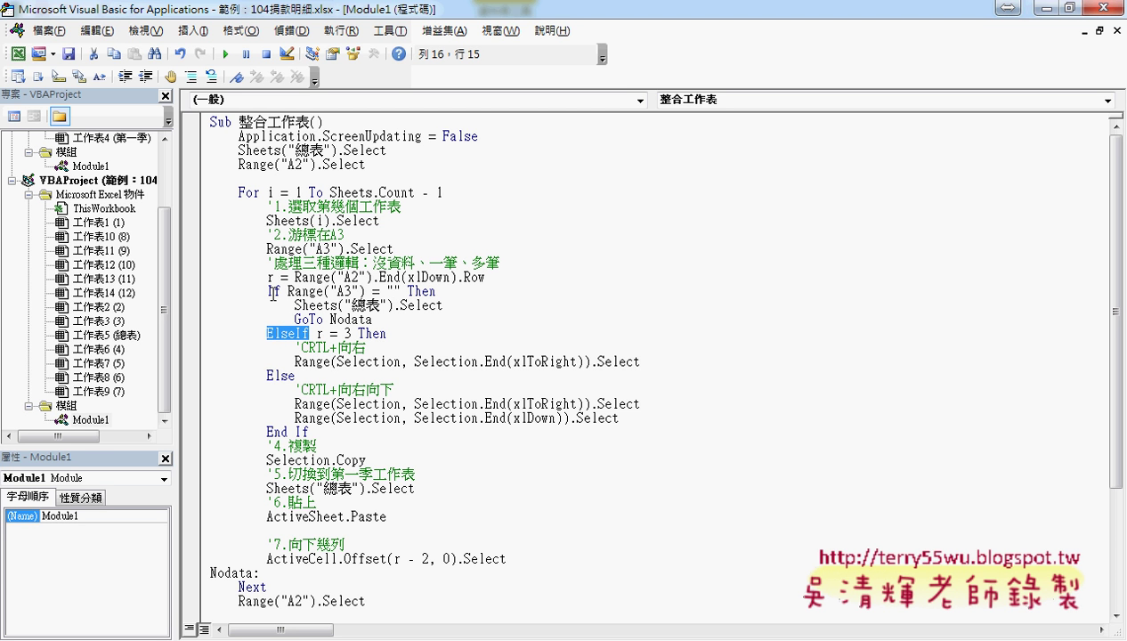
pyautogui.moveTo(267, 290); pyautogui.dragTo(281, 294)
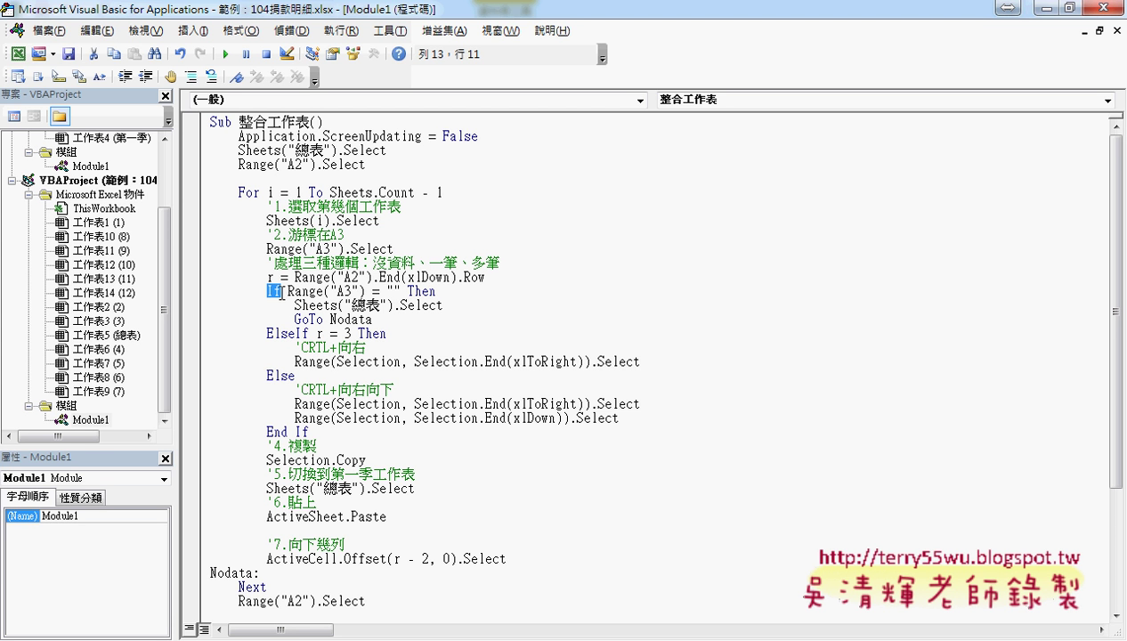
pyautogui.moveTo(260, 333); pyautogui.dragTo(309, 334)
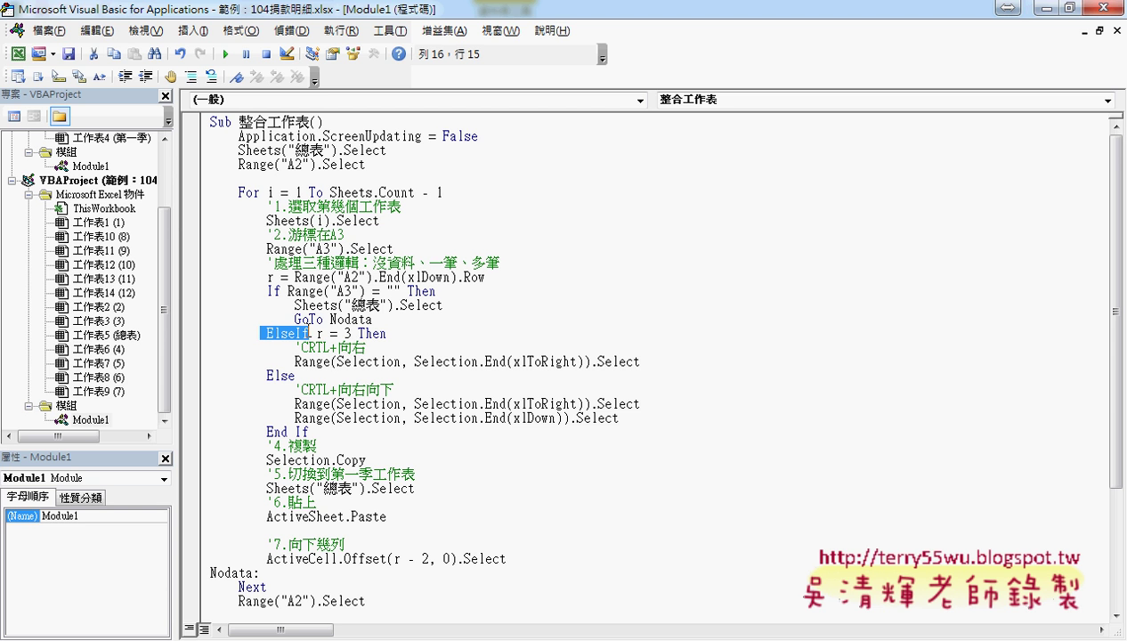
pyautogui.click(318, 333)
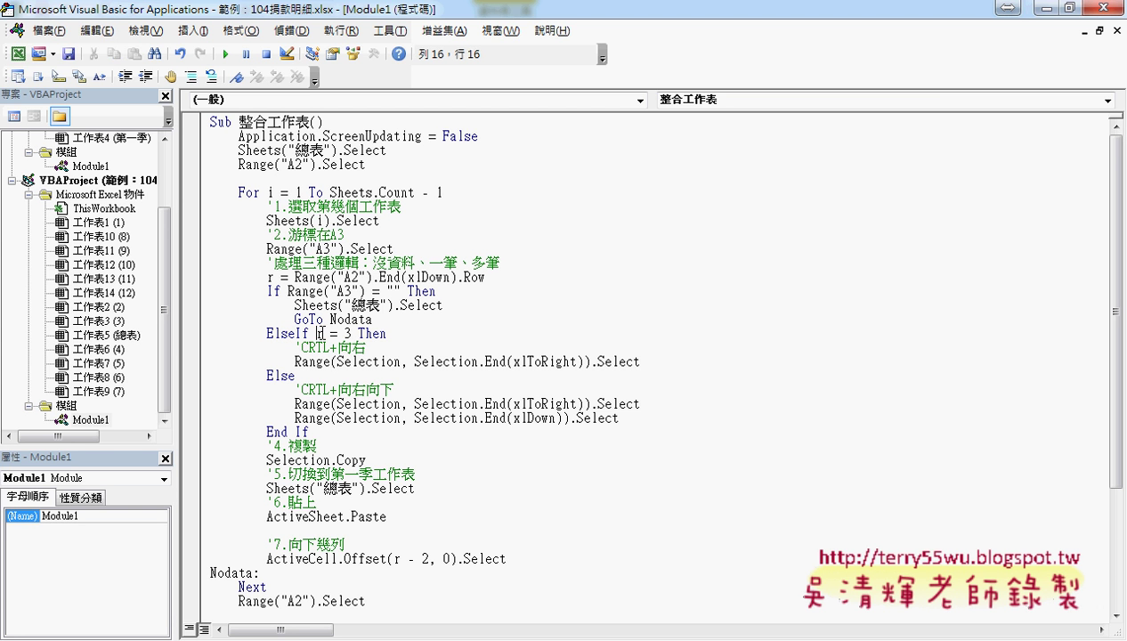
pyautogui.moveTo(318, 333); pyautogui.dragTo(351, 334)
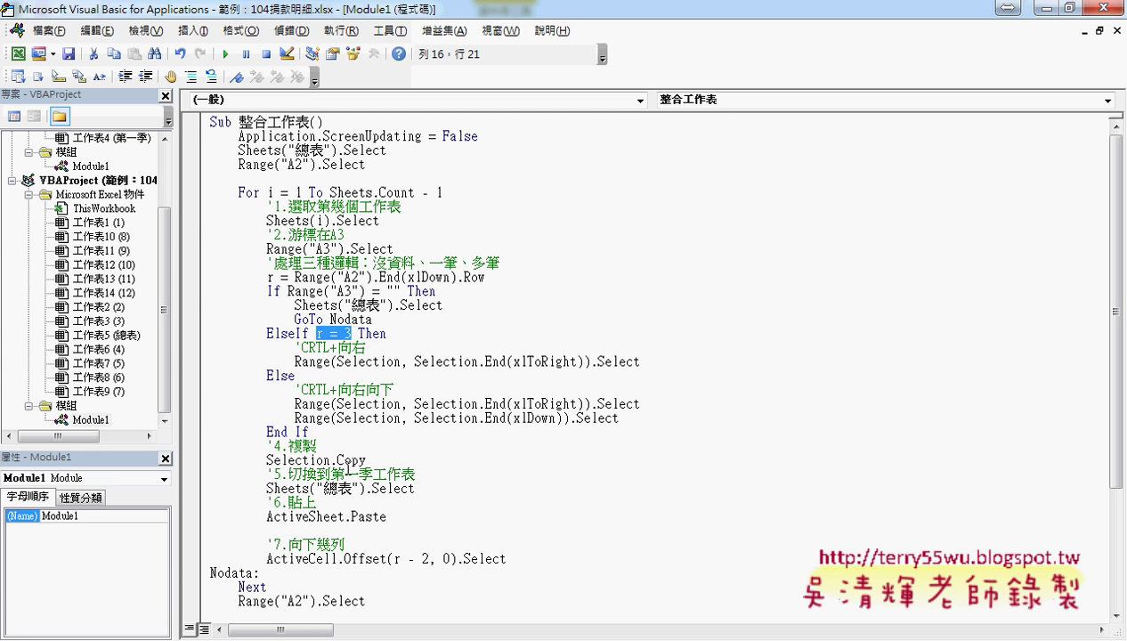
pyautogui.click(267, 639)
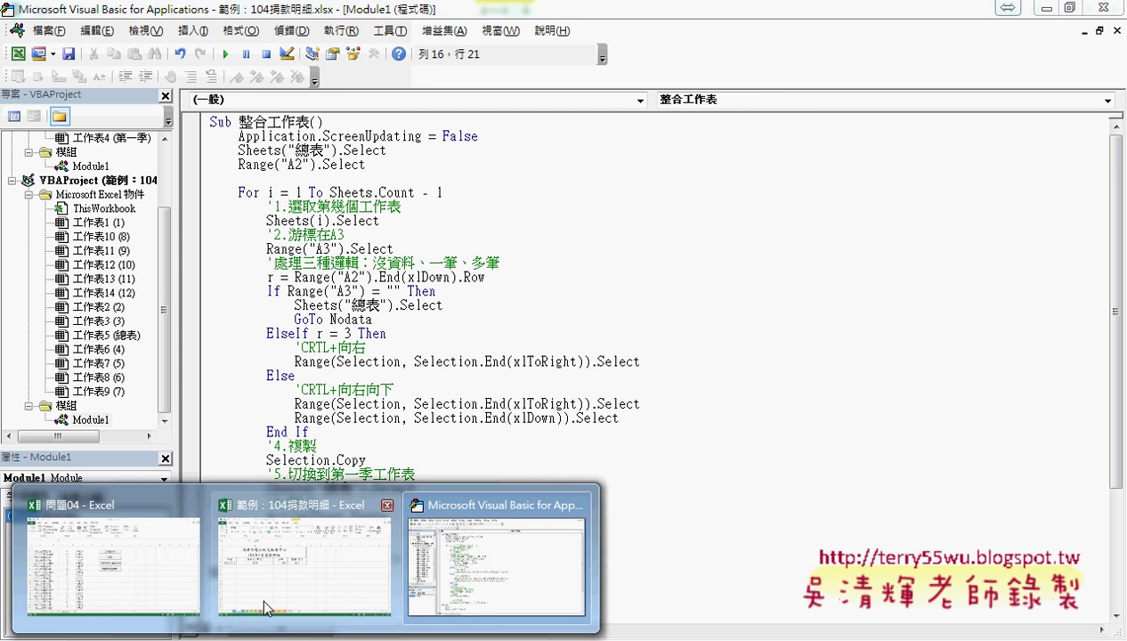
# On sheet 2, demonstrate End(xlDown) by jumping from A3 to the last row and back, twice
pyautogui.click(309, 559)
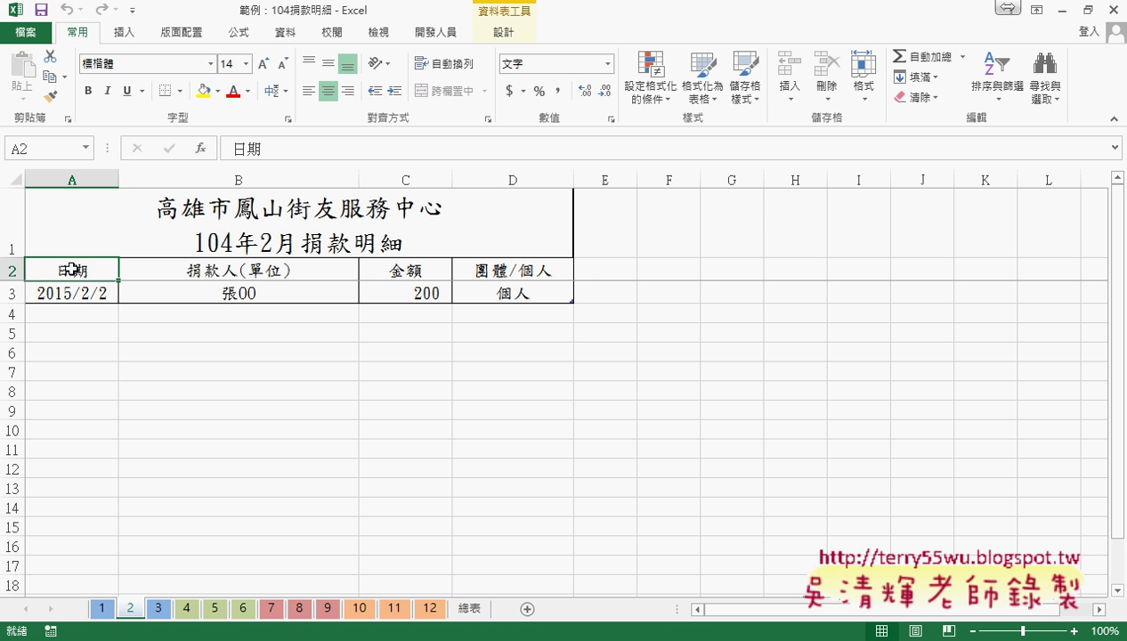
pyautogui.press('Down')
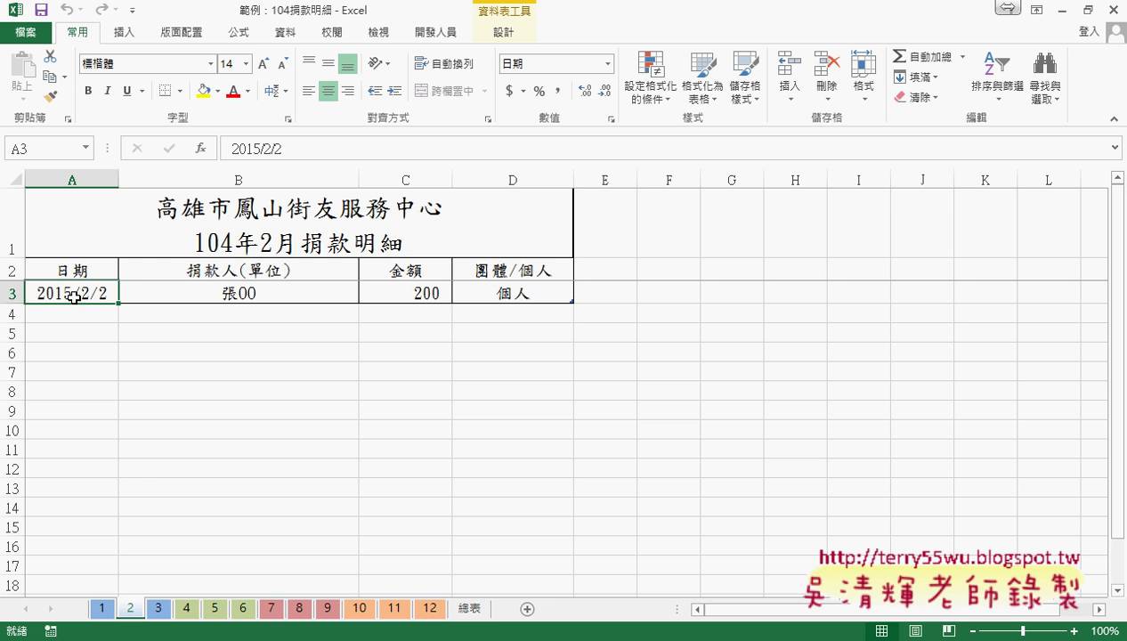
pyautogui.click(79, 273)
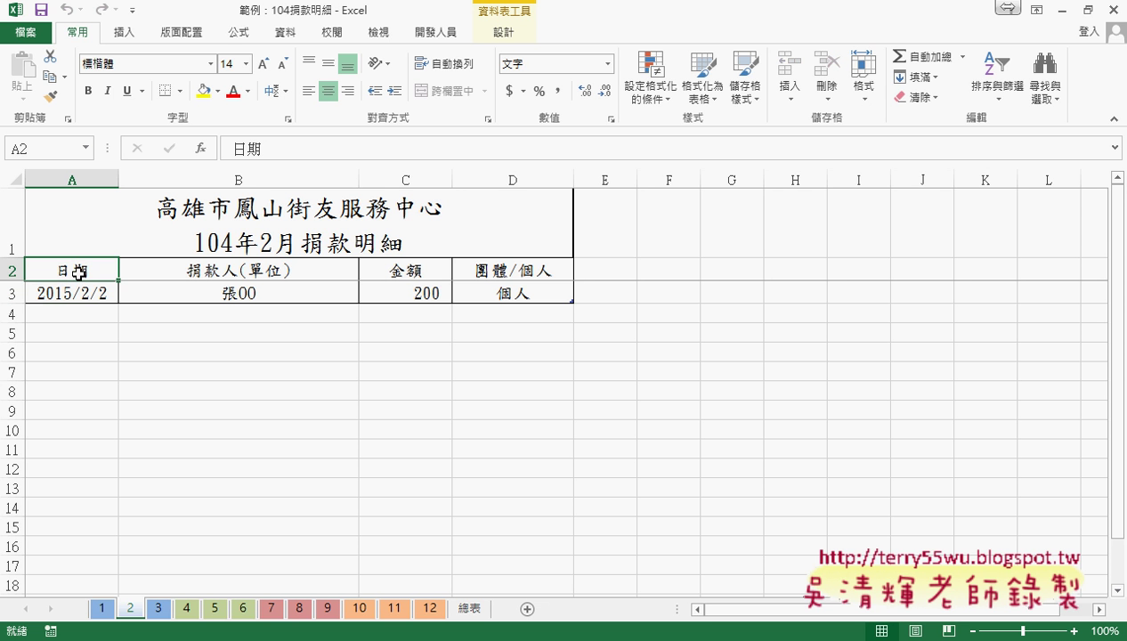
pyautogui.click(77, 295)
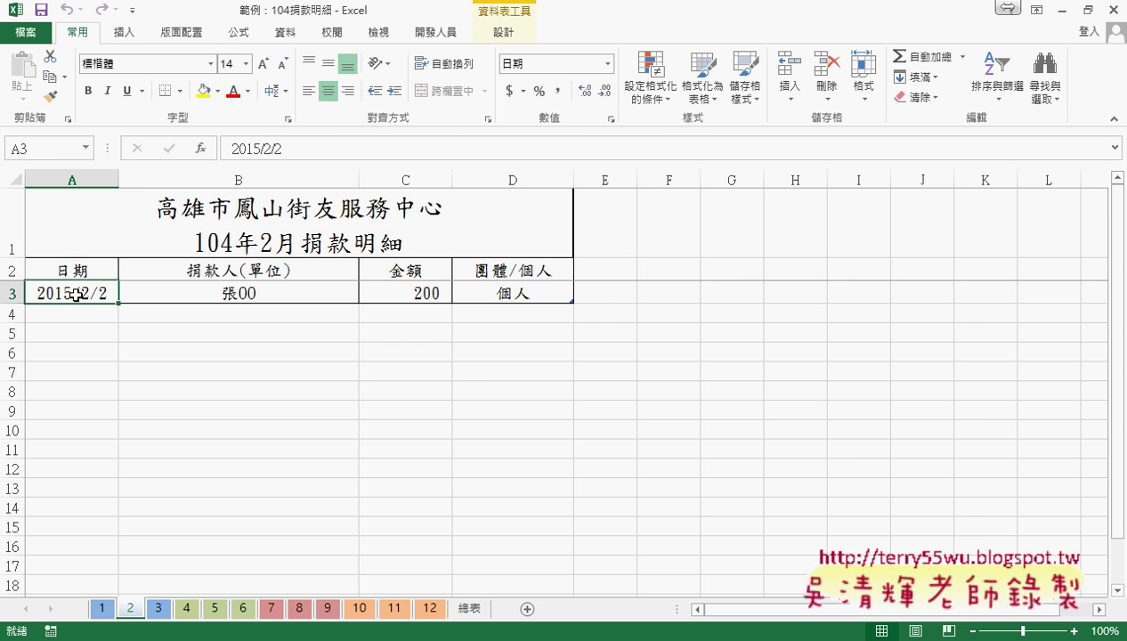
pyautogui.hotkey('ctrl', 'Down')
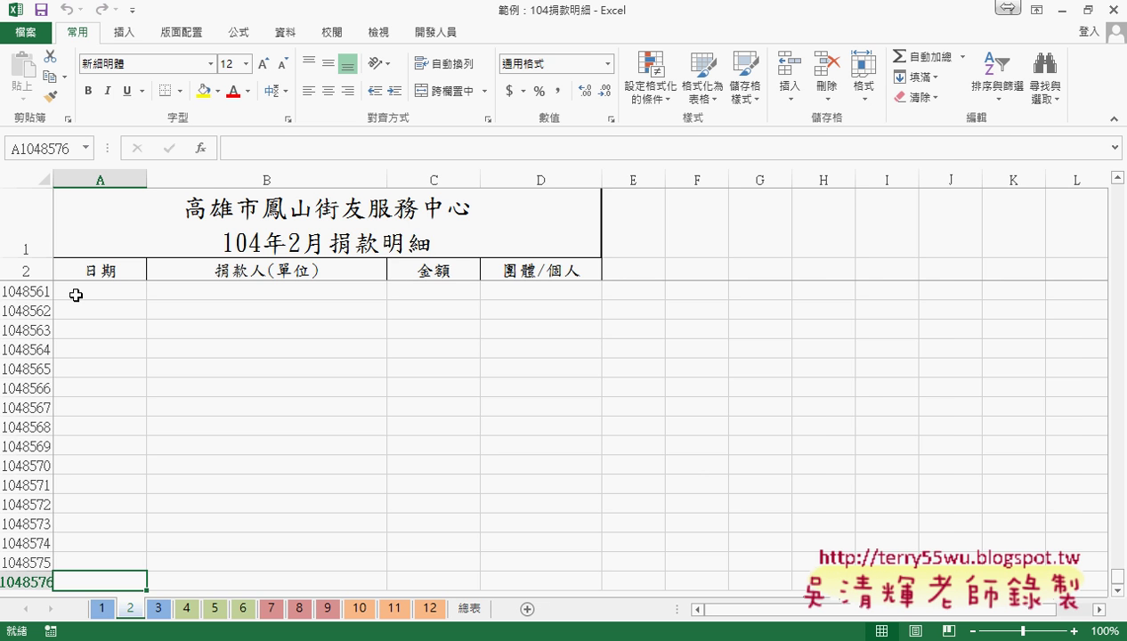
pyautogui.hotkey('ctrl', 'Up')
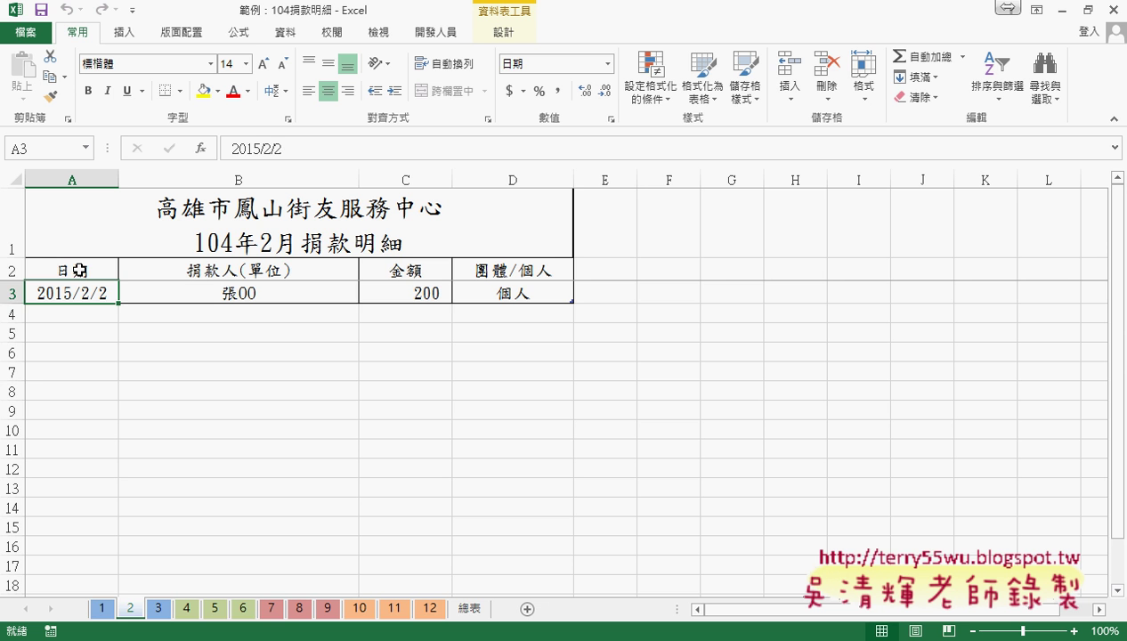
pyautogui.click(79, 271)
pyautogui.press('Down')
pyautogui.hotkey('ctrl', 'Down')
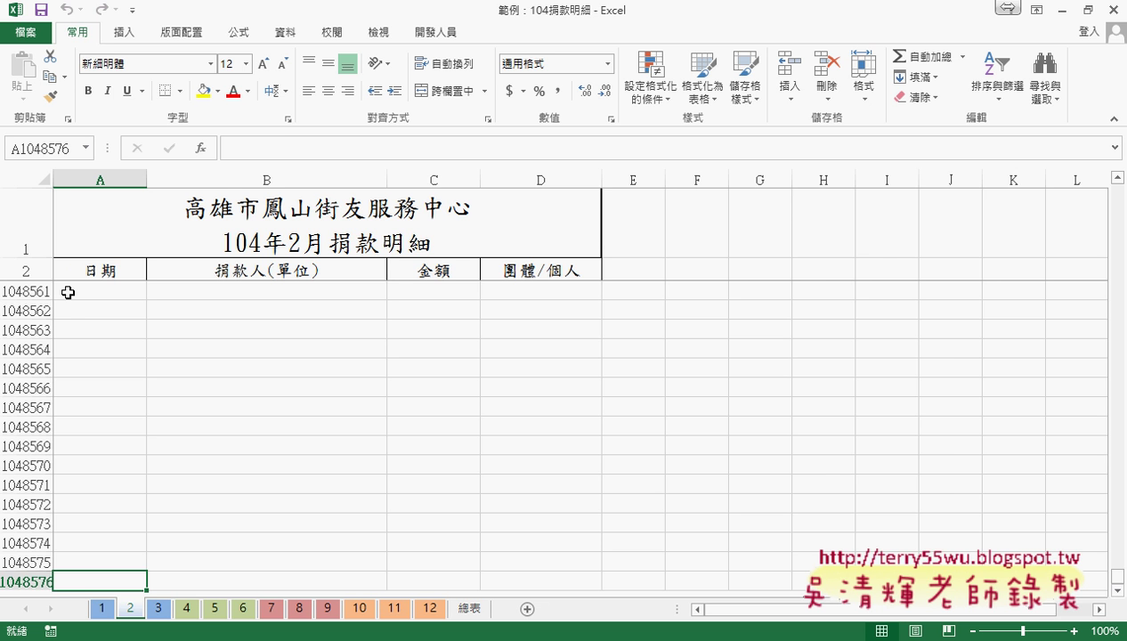
pyautogui.hotkey('ctrl', 'Up')
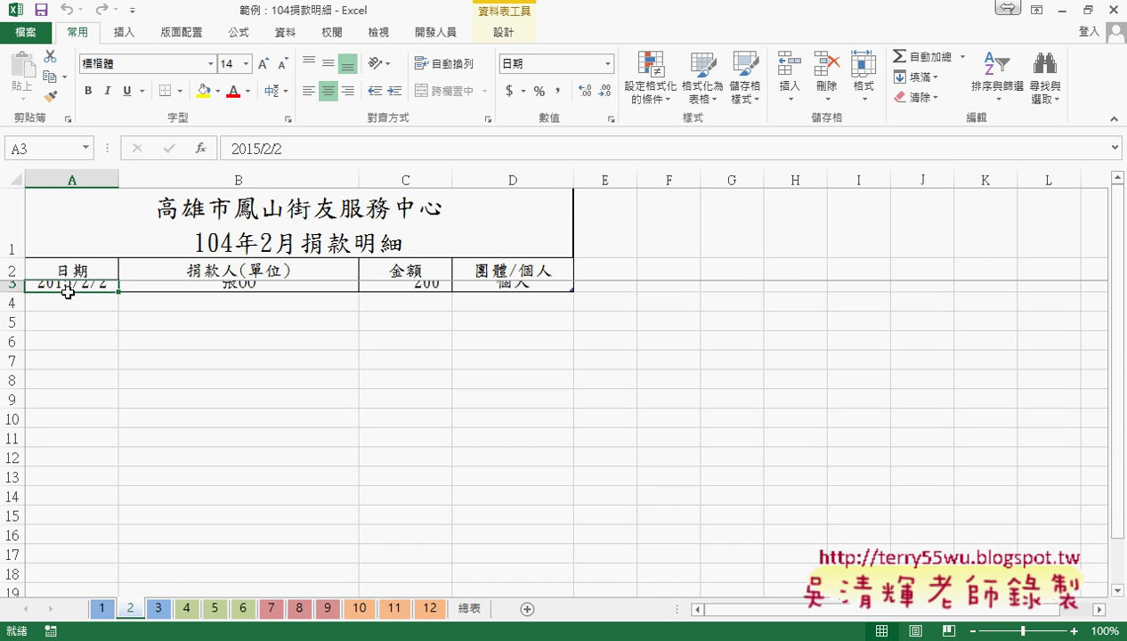
pyautogui.click(93, 271)
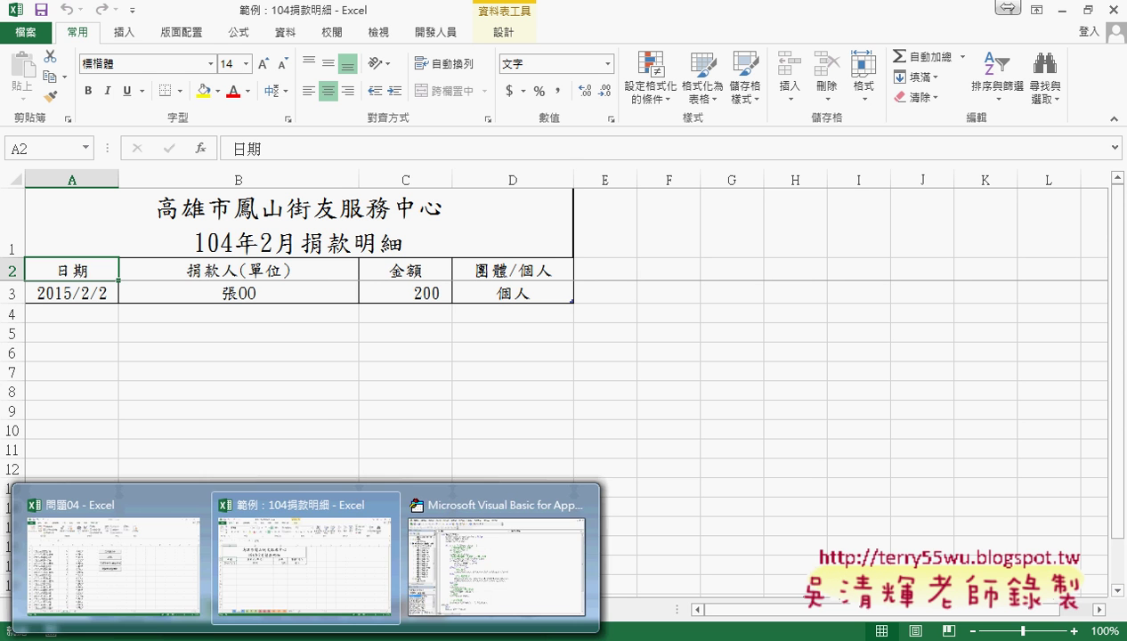
# Highlight the xlToRight/xlDown selection lines, Copy, Paste and the Offset(r - 2, 0) amount
pyautogui.click(500, 582)
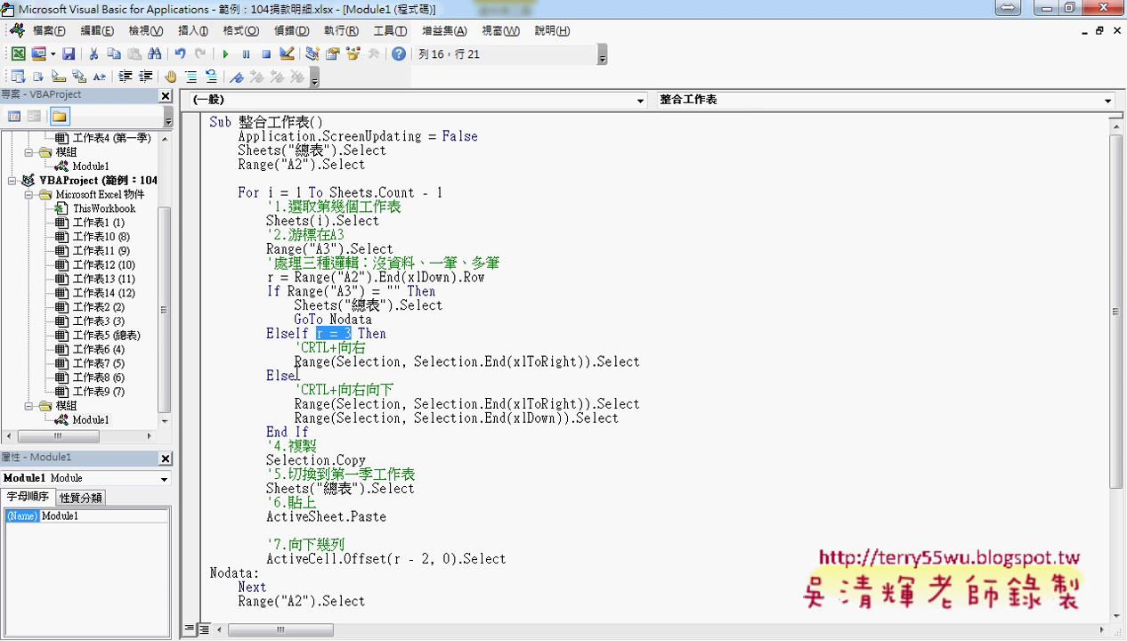
pyautogui.moveTo(295, 362); pyautogui.dragTo(640, 362)
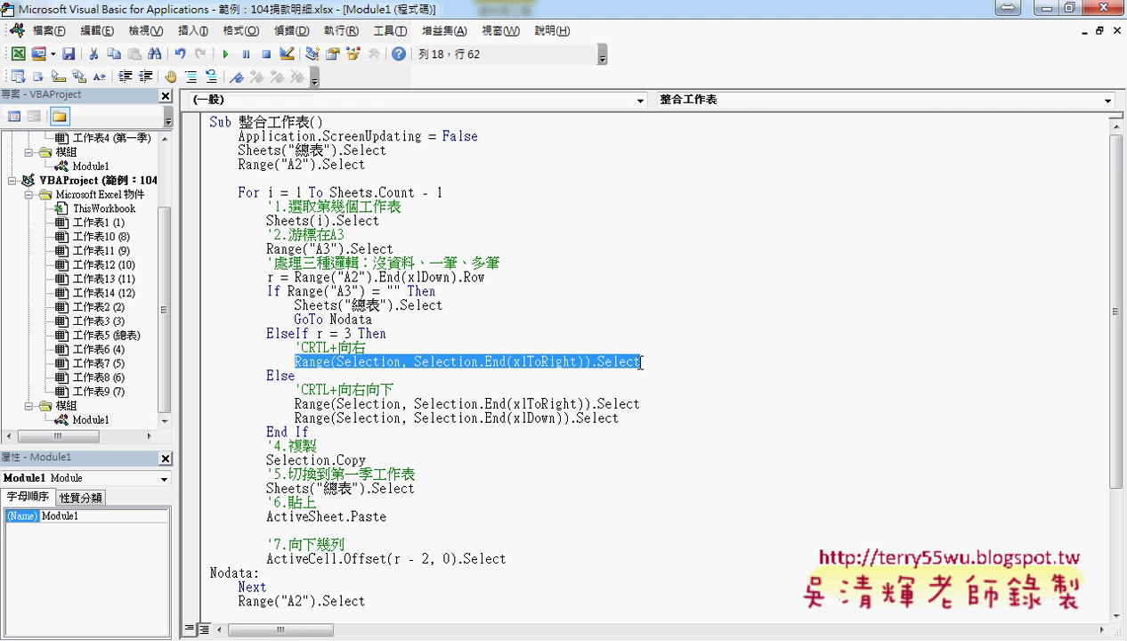
pyautogui.moveTo(295, 403)
pyautogui.mouseDown()
pyautogui.moveTo(654, 405)
pyautogui.moveTo(656, 416)
pyautogui.mouseUp()
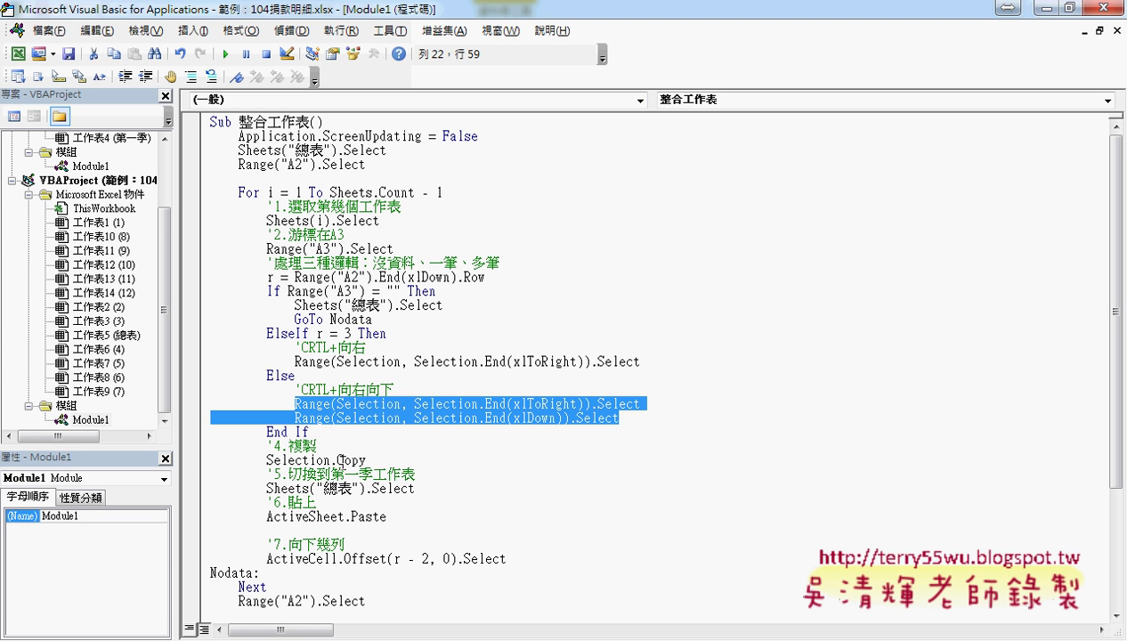
pyautogui.doubleClick(342, 460)
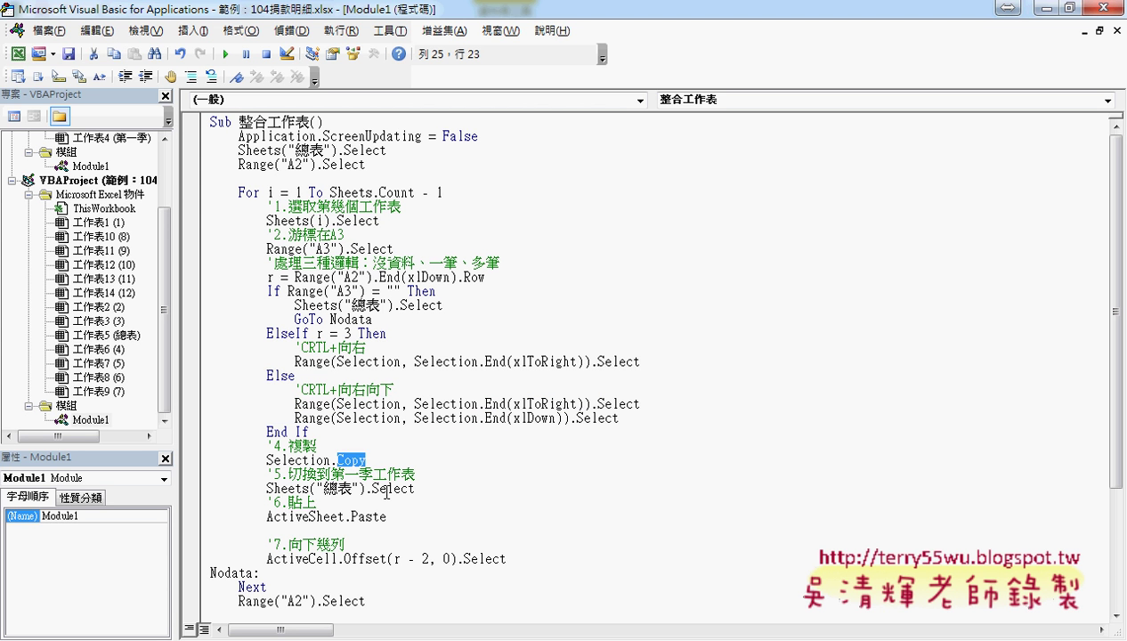
pyautogui.click(382, 487)
pyautogui.click(378, 516)
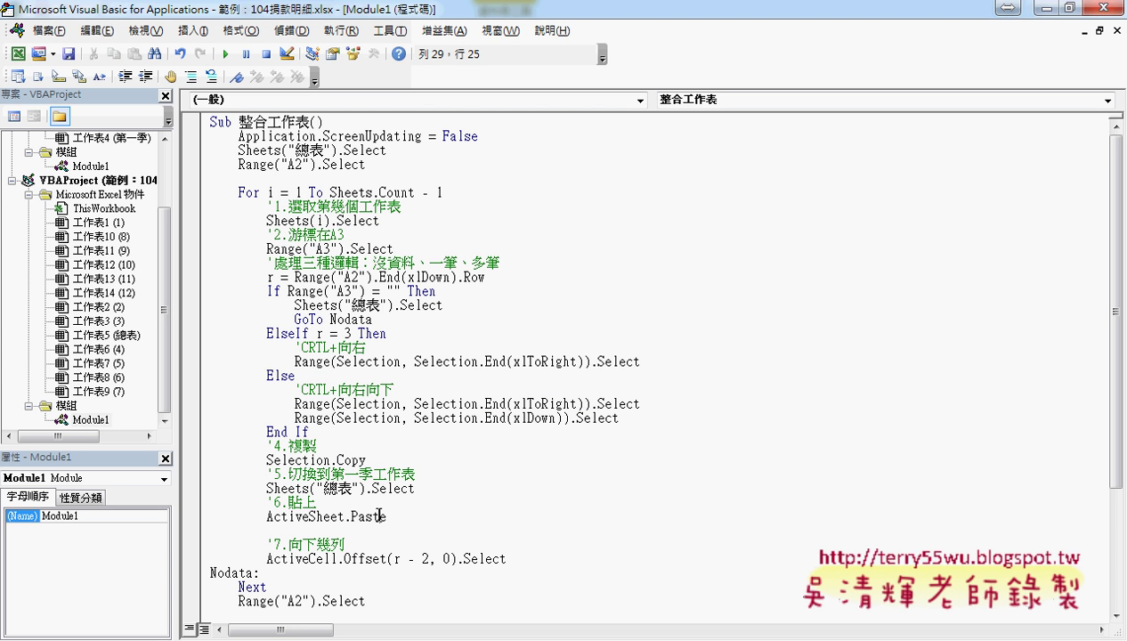
pyautogui.click(347, 558)
pyautogui.doubleClick(347, 558)
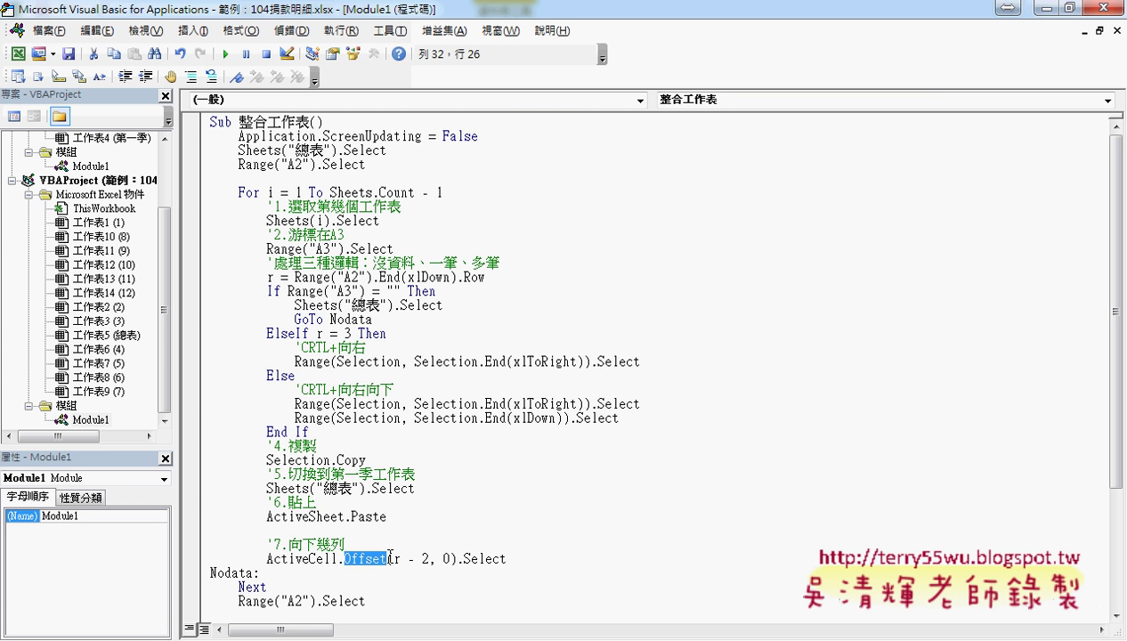
pyautogui.moveTo(395, 559); pyautogui.dragTo(430, 558)
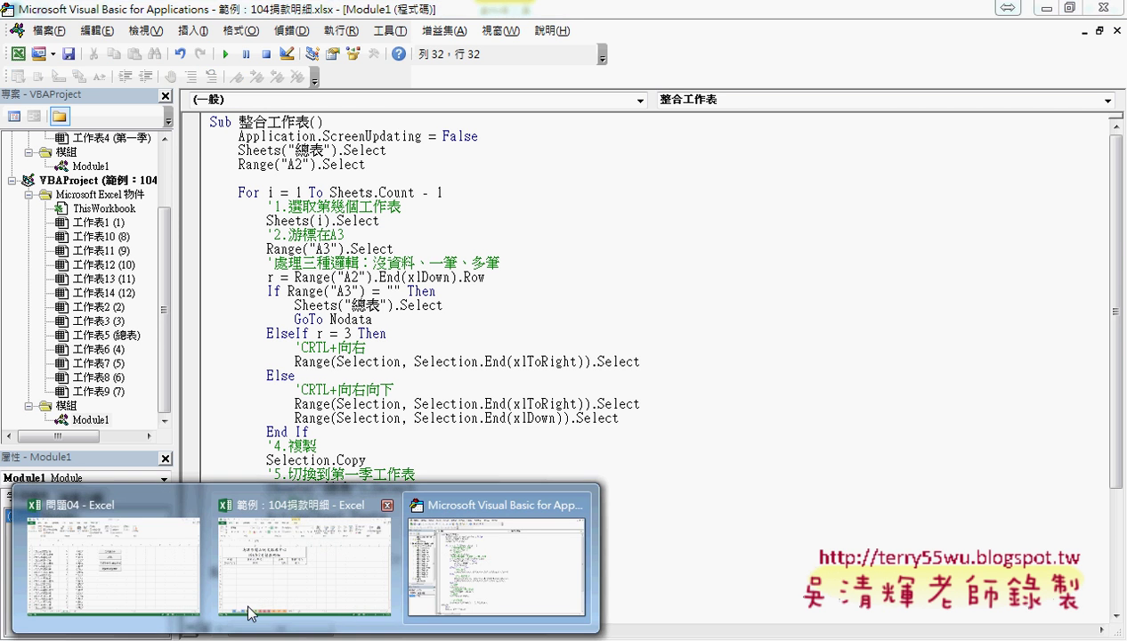
# In Excel, select title rows 1–2 and data row 3, then return to the VBA editor
pyautogui.click(223, 548)
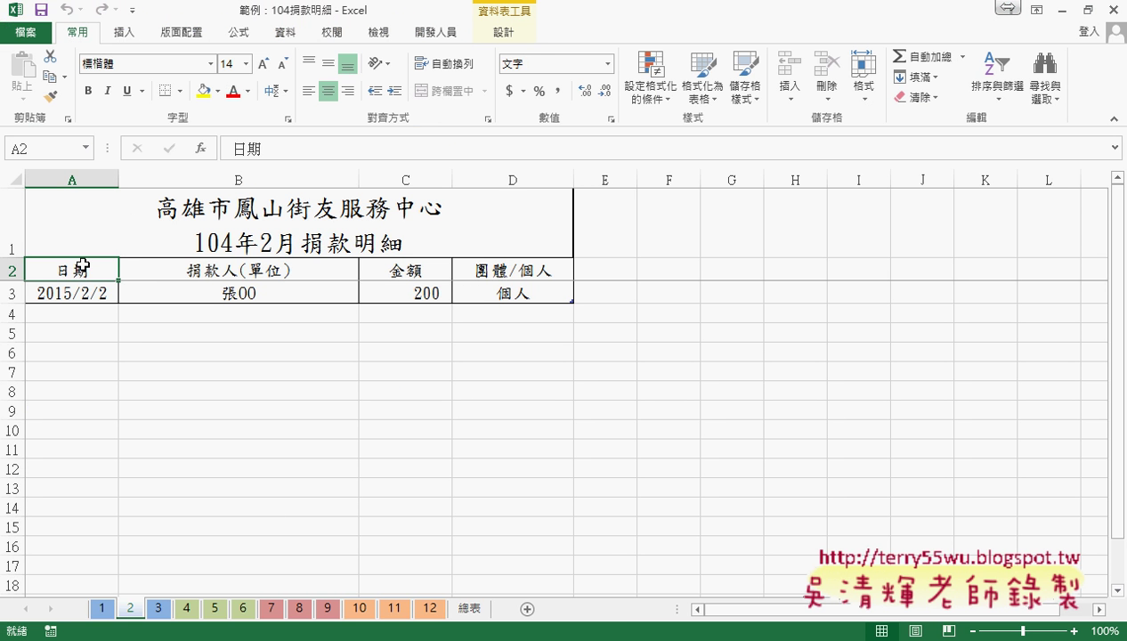
pyautogui.press('Down')
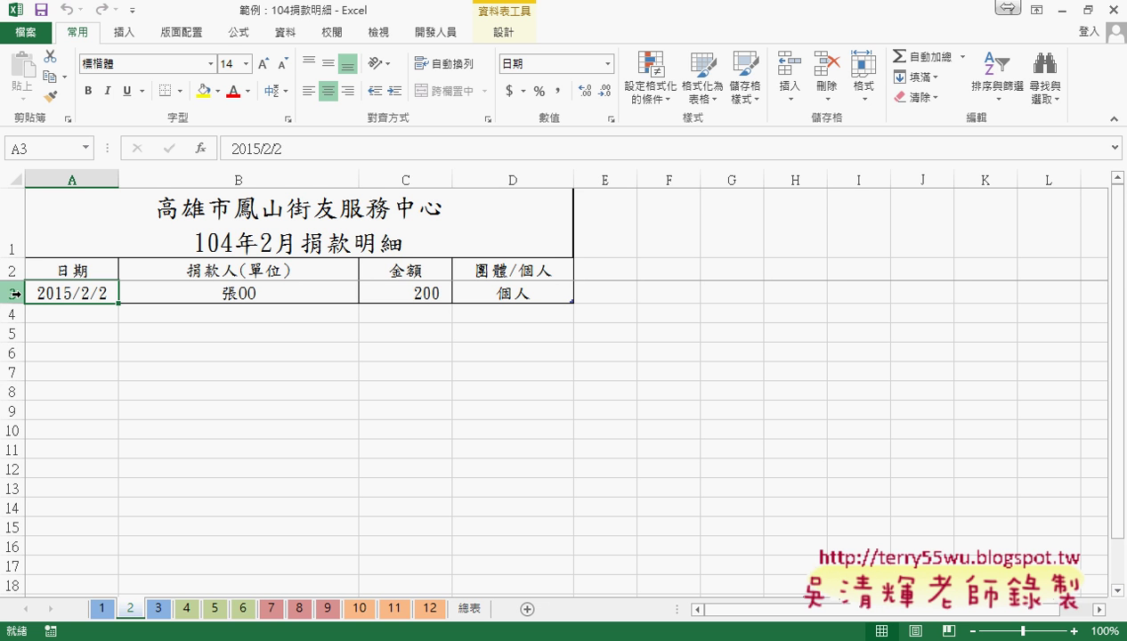
pyautogui.click(12, 233)
pyautogui.moveTo(12, 270); pyautogui.dragTo(15, 225)
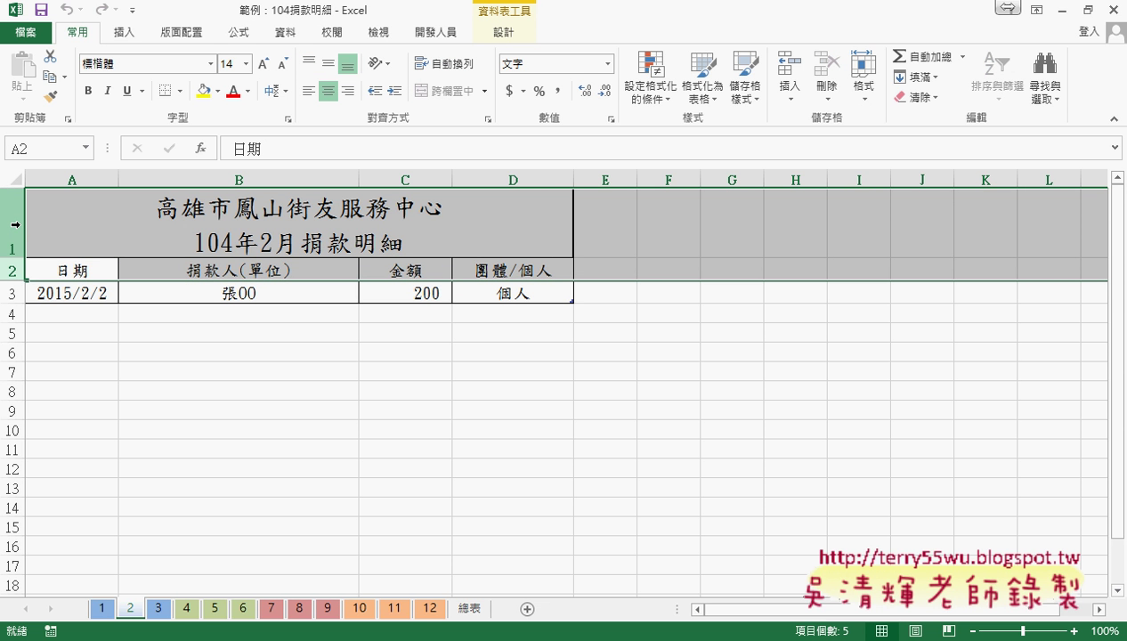
pyautogui.click(12, 293)
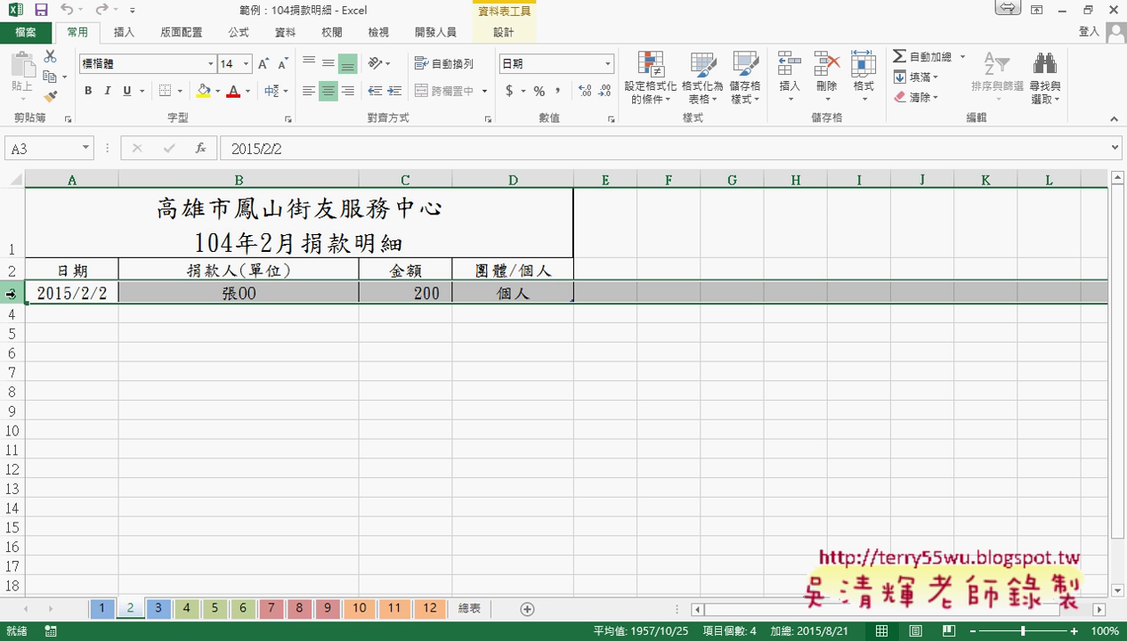
pyautogui.click(329, 637)
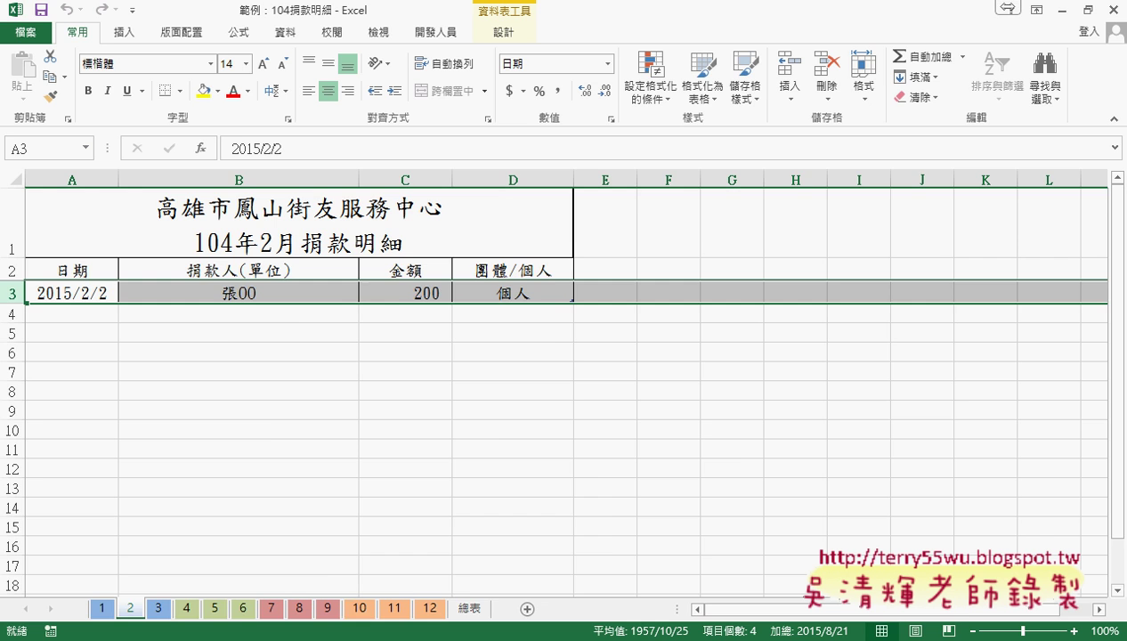
pyautogui.click(496, 556)
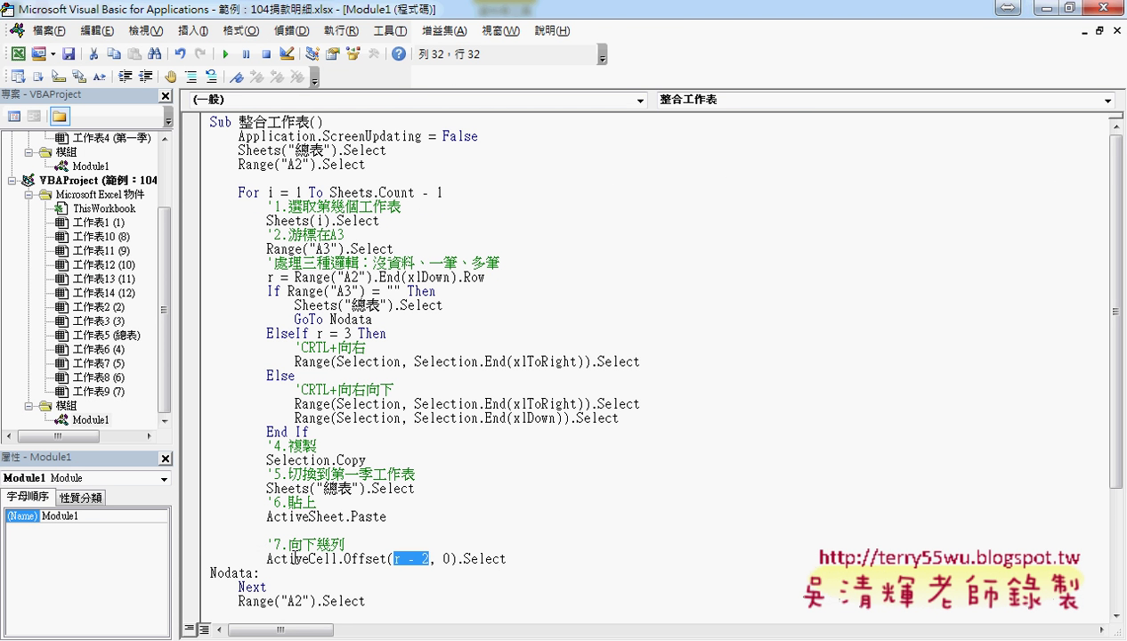
# Set a breakpoint on ActiveCell.Offset, run 整合工作表 from 總表, and step with F8 to Next
pyautogui.click(191, 558)
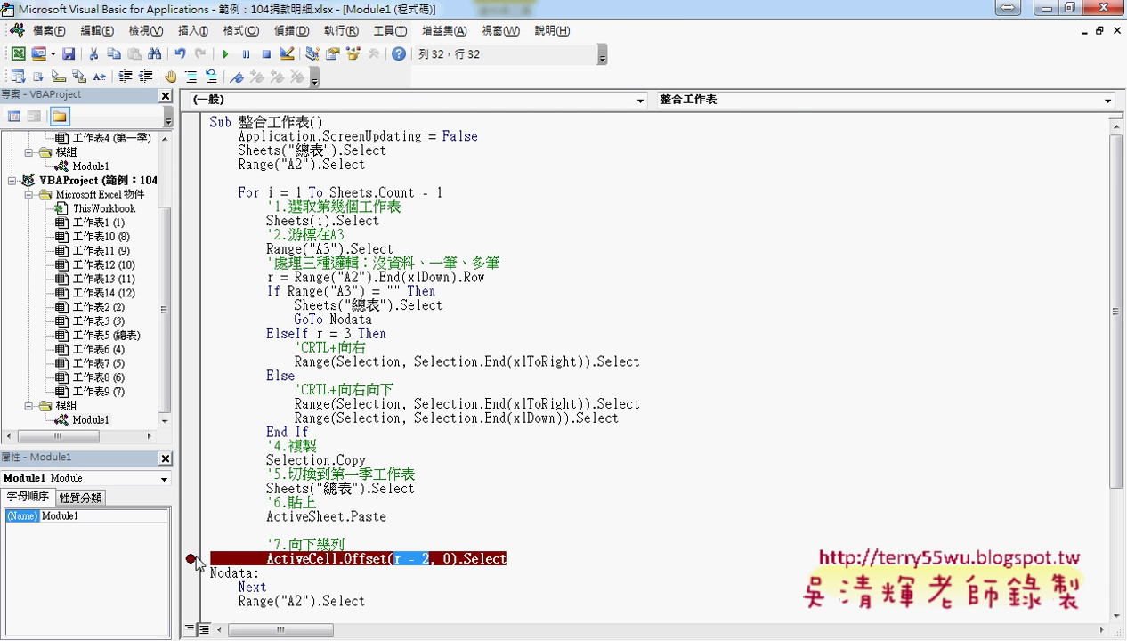
pyautogui.doubleClick(676, 8)
pyautogui.click(801, 17)
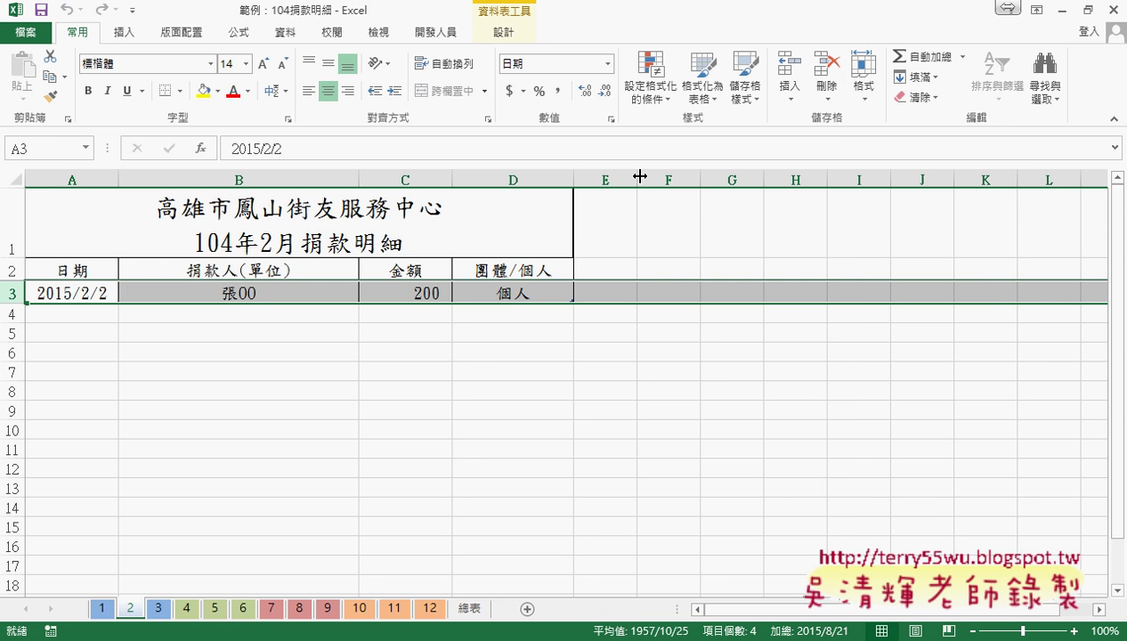
pyautogui.click(459, 608)
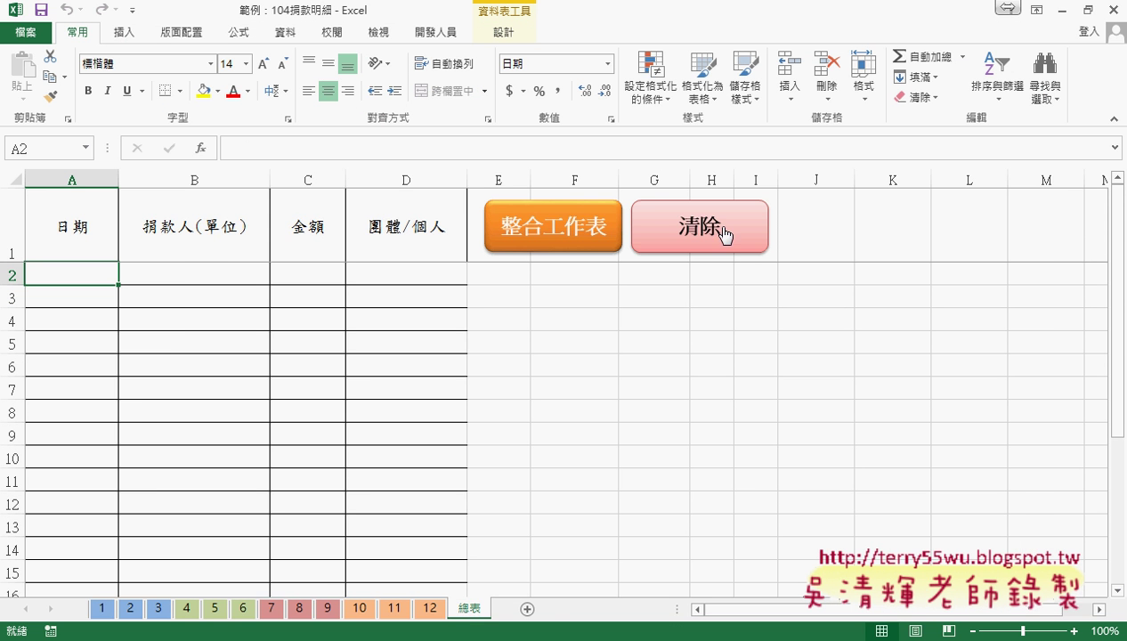
pyautogui.click(570, 233)
pyautogui.moveTo(569, 55); pyautogui.dragTo(801, 45)
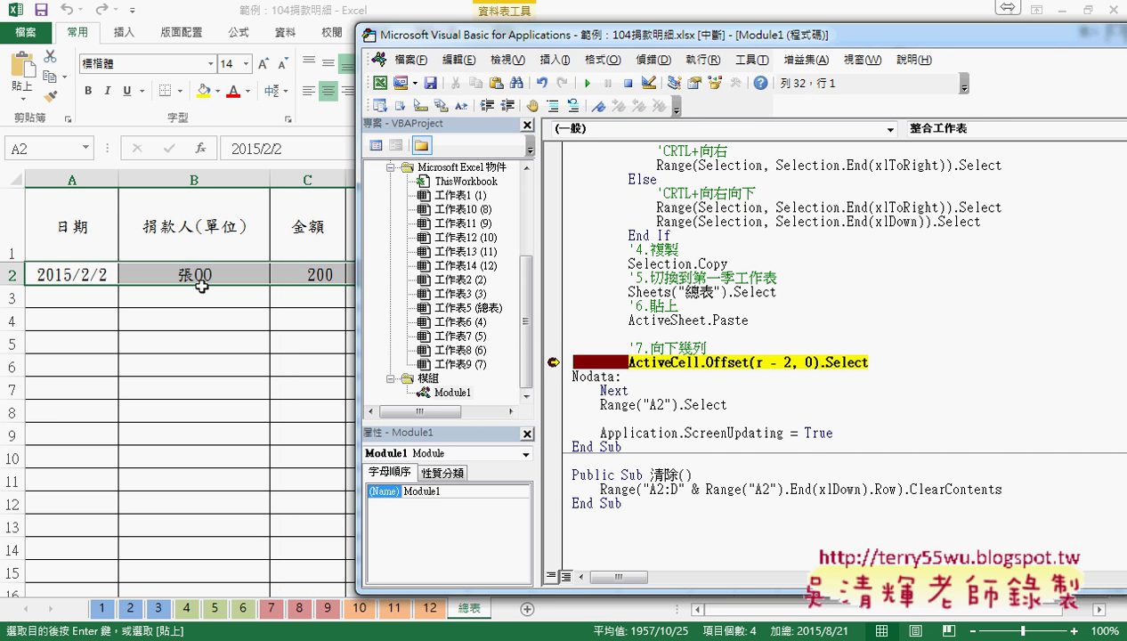
pyautogui.moveTo(771, 361)
pyautogui.press('F8')
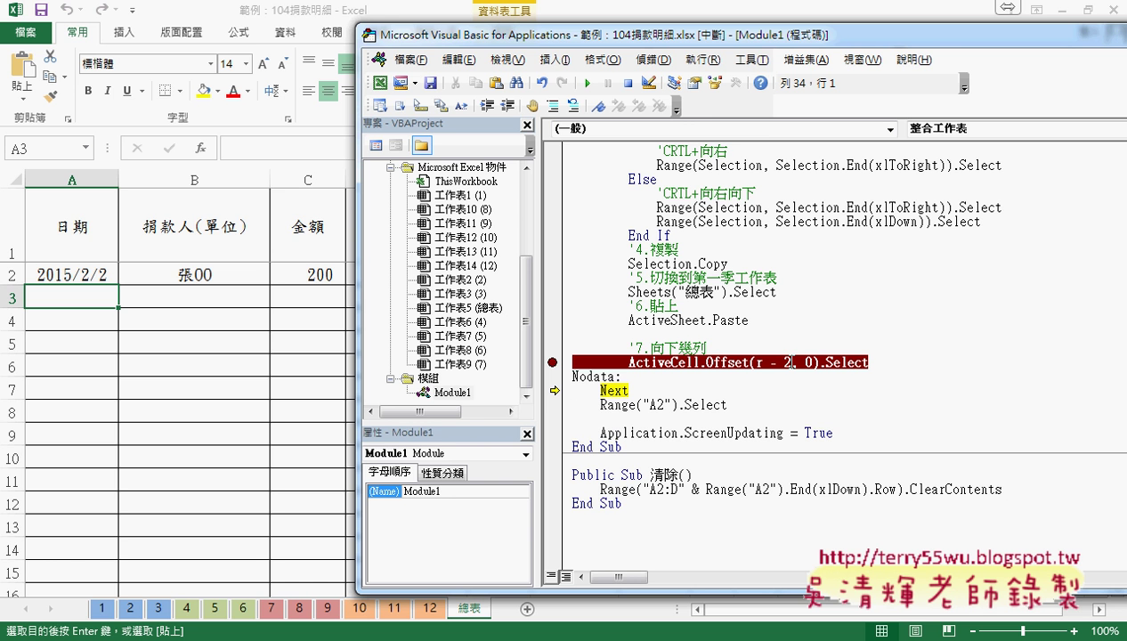
# Resume the macro to the breakpoint, check the value of r, and step on to Next
pyautogui.click(589, 86)
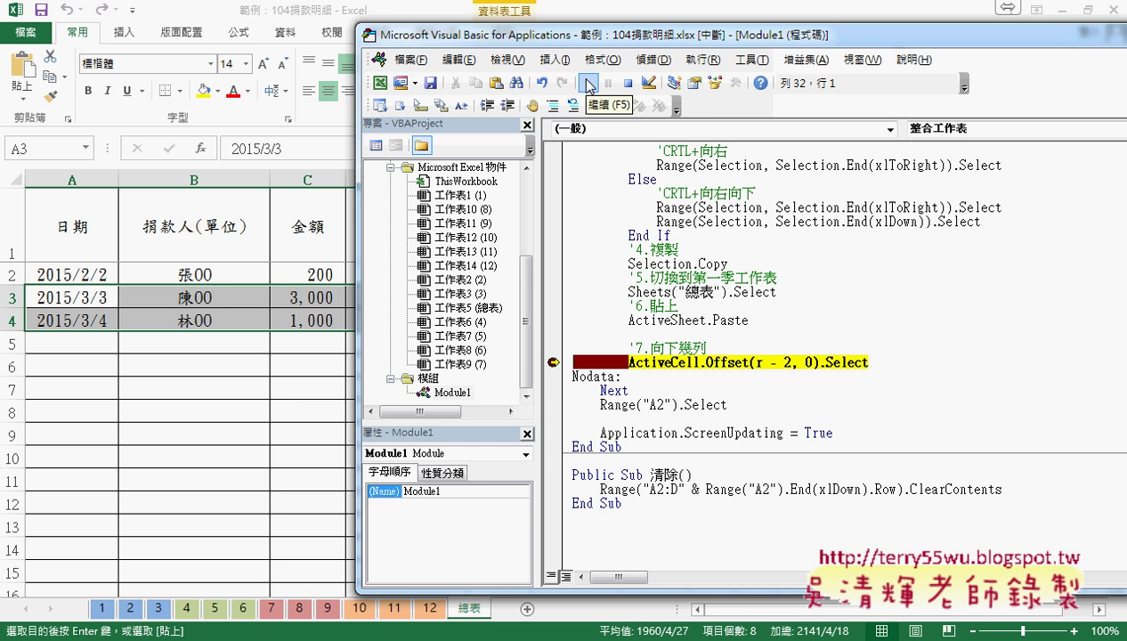
pyautogui.click(758, 363)
pyautogui.moveTo(761, 360)
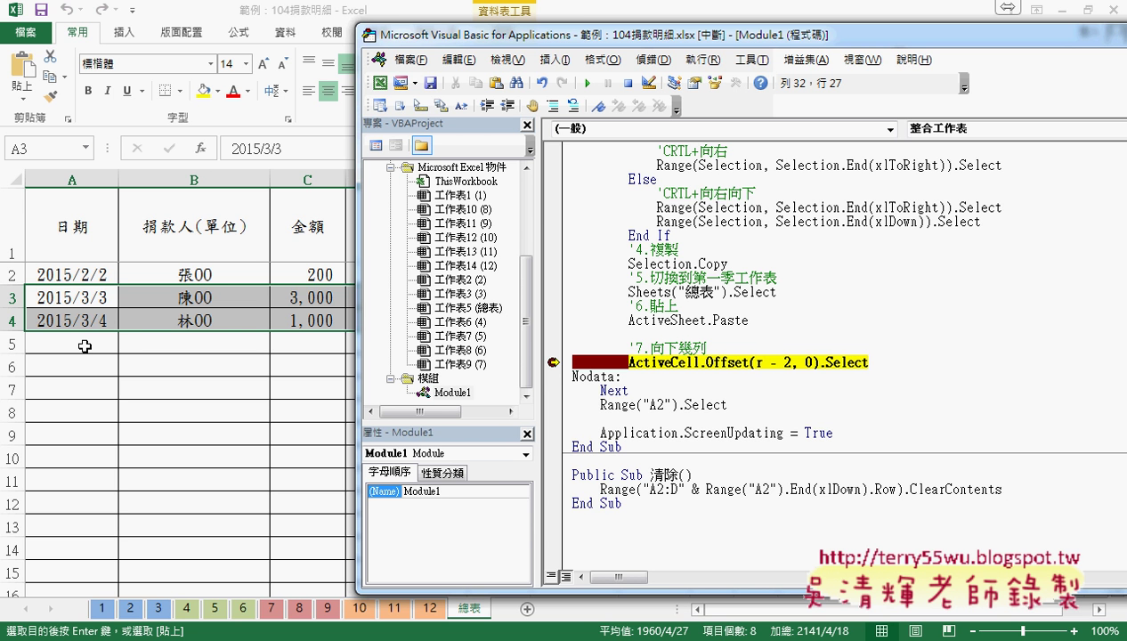
pyautogui.press('F8')
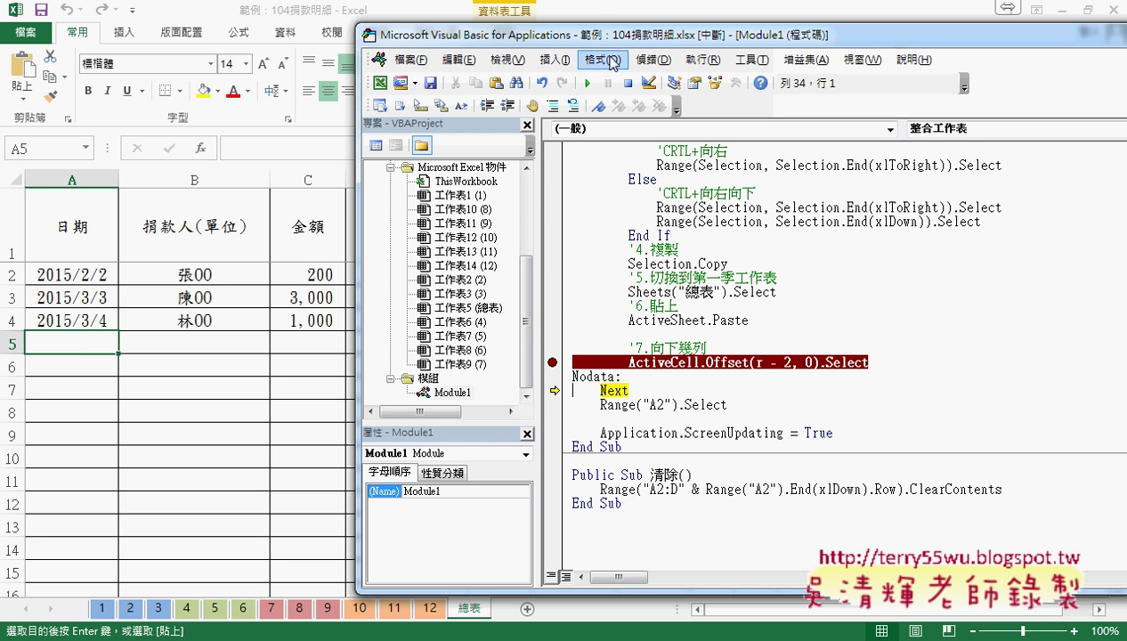
# Resume to paste the next sheet's rows, step through the row-count and If checks, and continue to the breakpoint
pyautogui.click(587, 82)
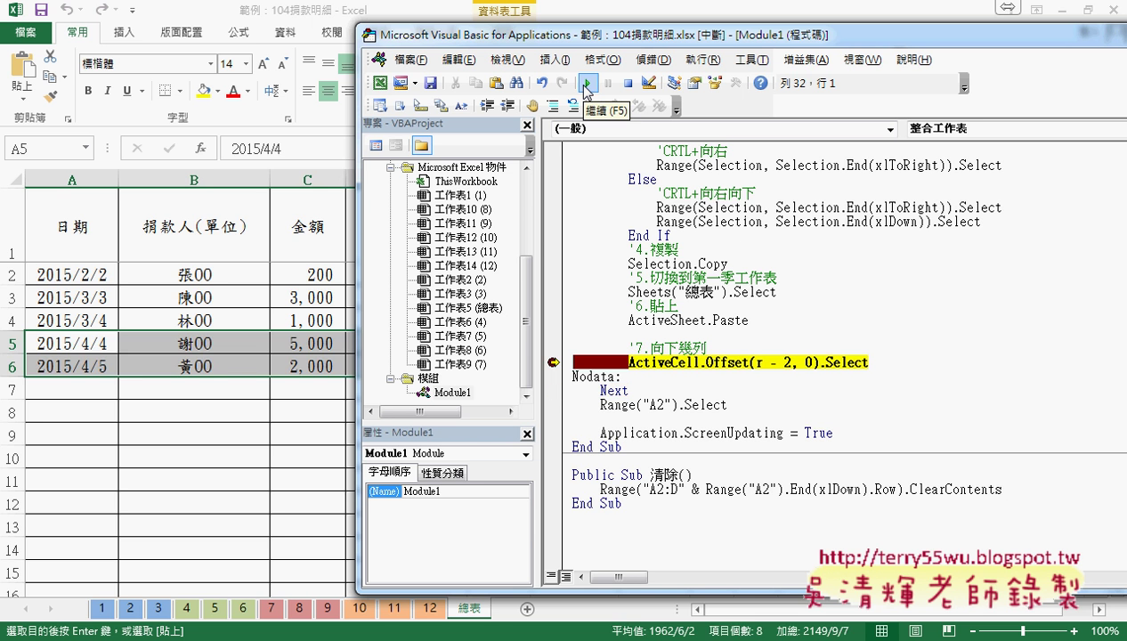
pyautogui.press('F8')
pyautogui.press('F8')
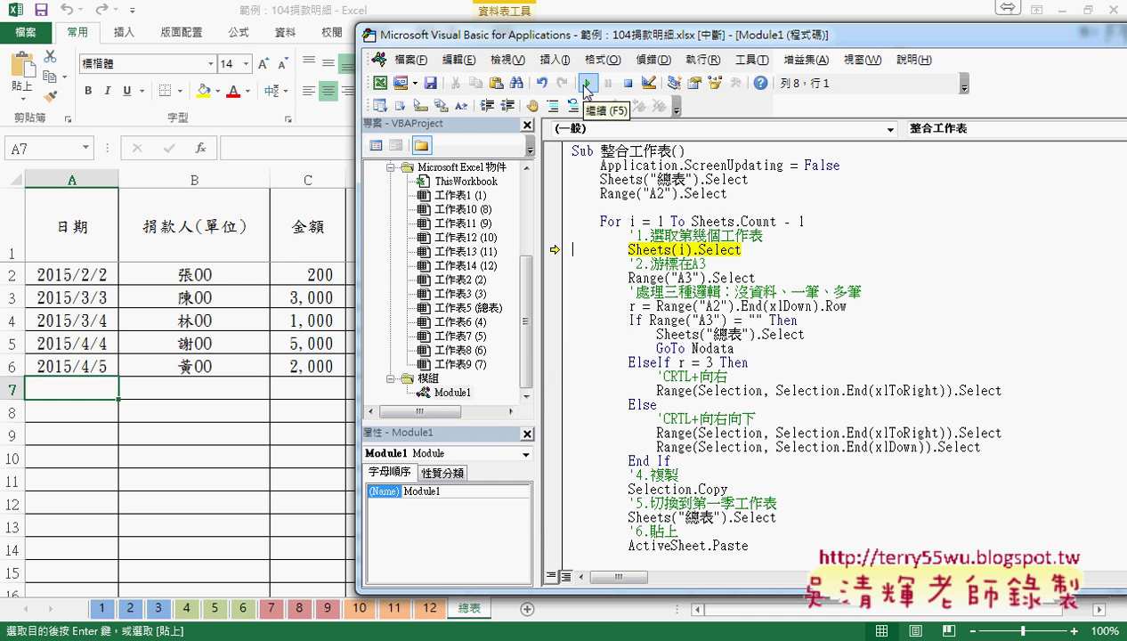
pyautogui.press('F8')
pyautogui.press('F8')
pyautogui.press('F8')
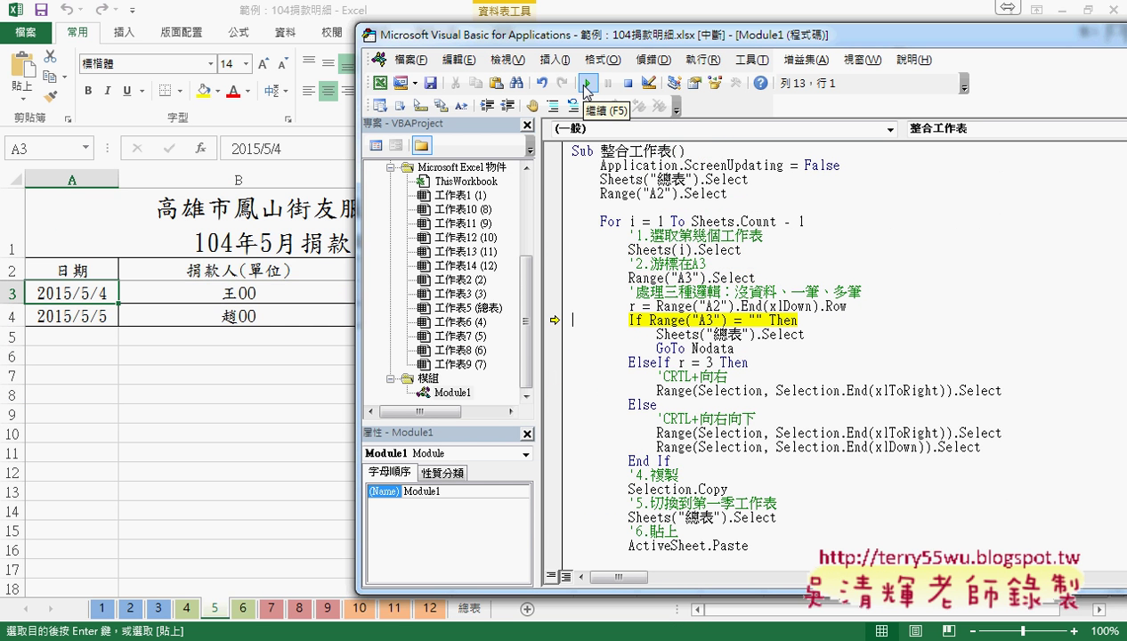
pyautogui.press('F8')
pyautogui.press('F8')
pyautogui.press('F8')
pyautogui.press('F8')
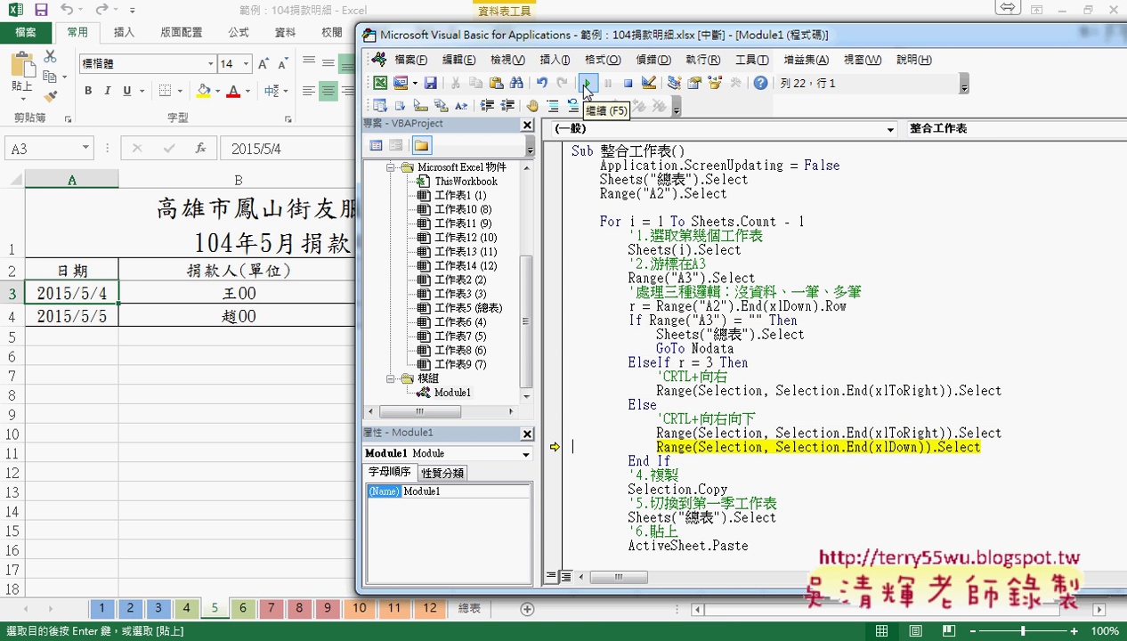
pyautogui.click(590, 83)
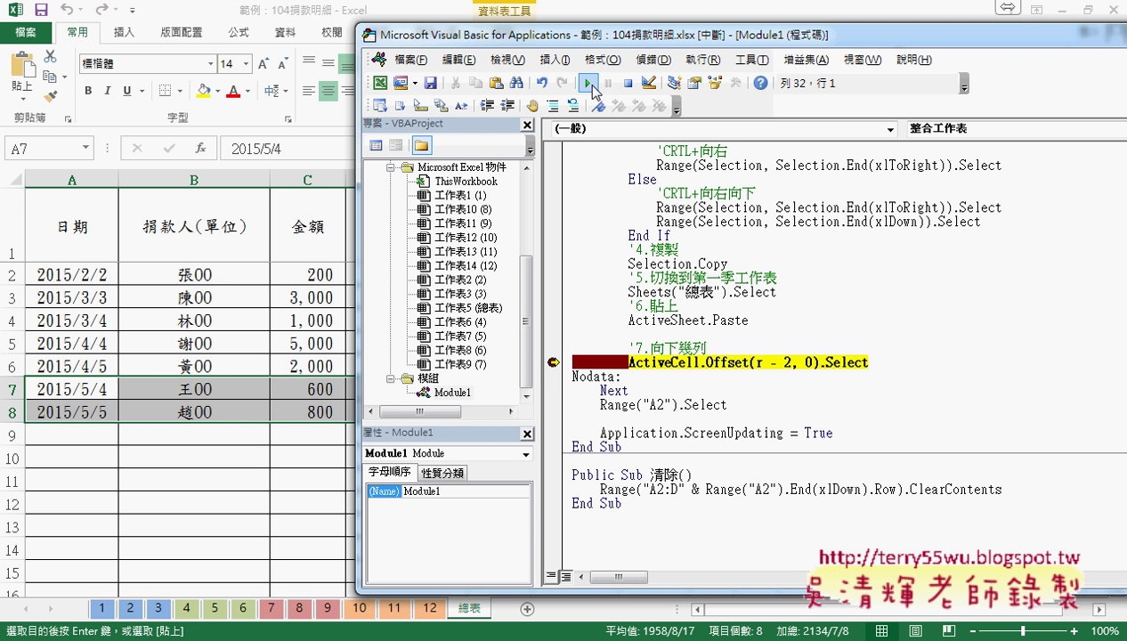
# Continue past the June rows, remove the offset-line breakpoint, and let the macro finish filling 總表
pyautogui.click(590, 84)
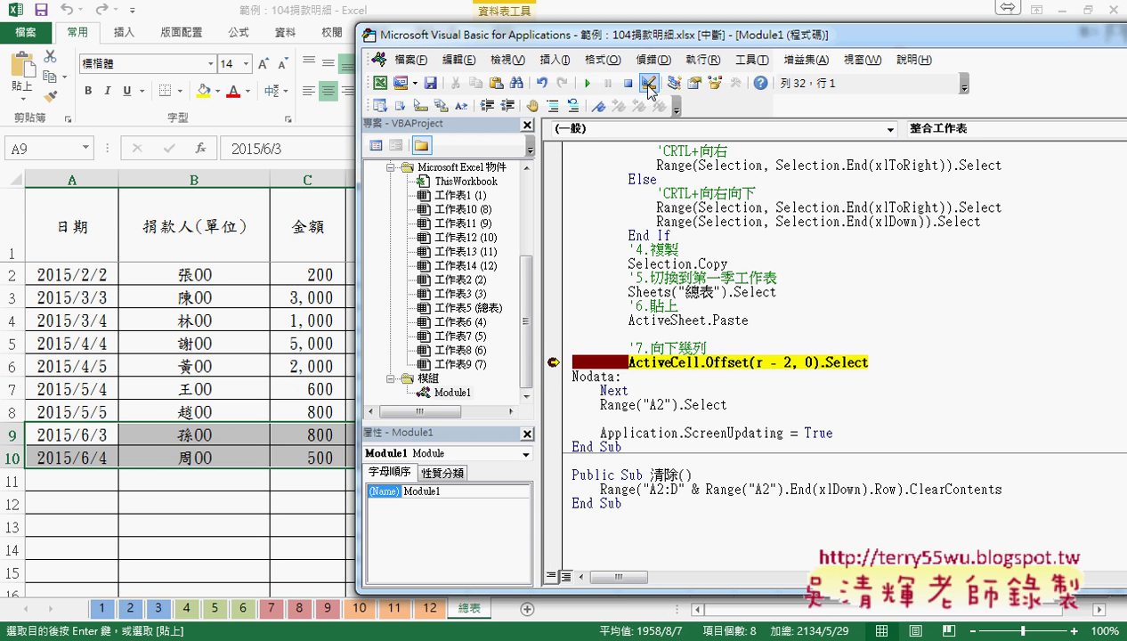
pyautogui.click(554, 363)
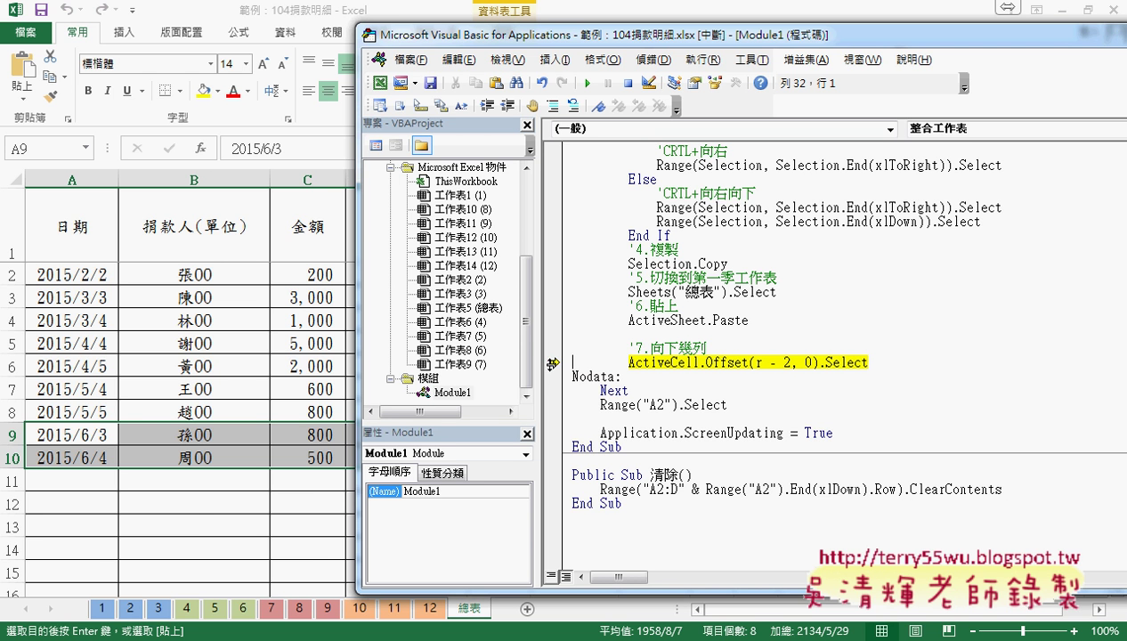
pyautogui.click(589, 84)
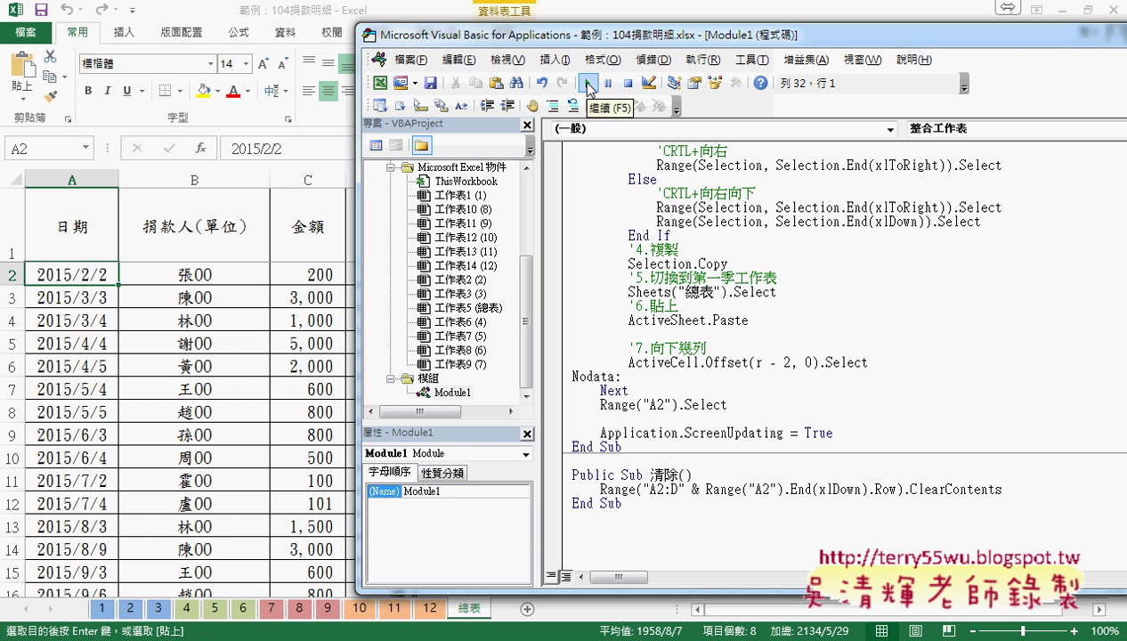
# Run the 清除 procedure so 總表 keeps only its column headers
pyautogui.click(660, 476)
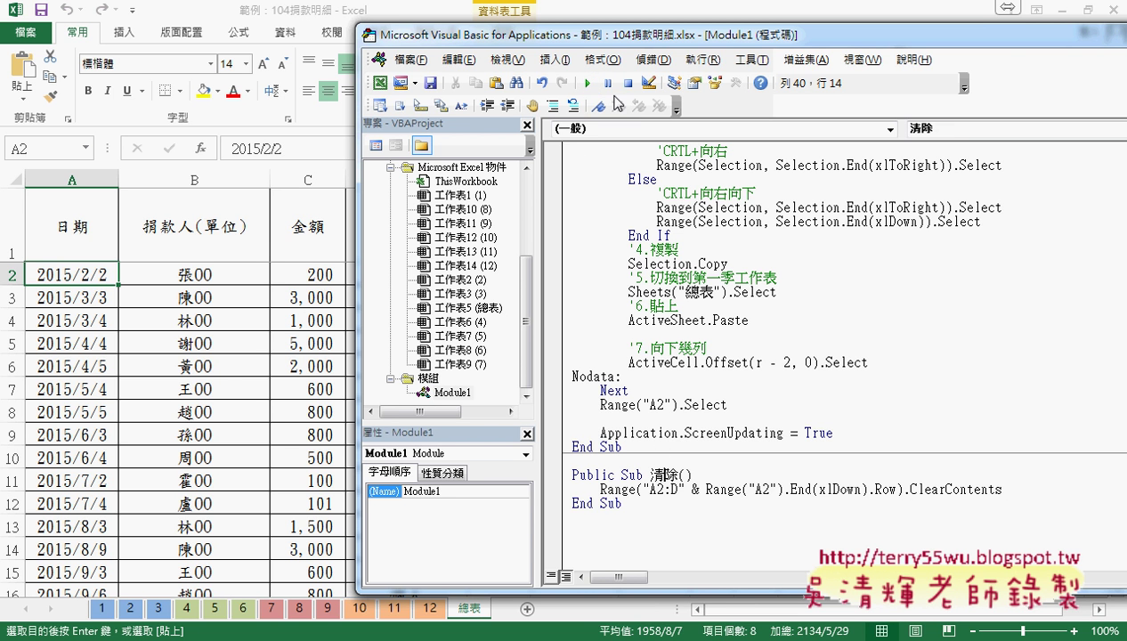
pyautogui.click(631, 504)
pyautogui.click(589, 83)
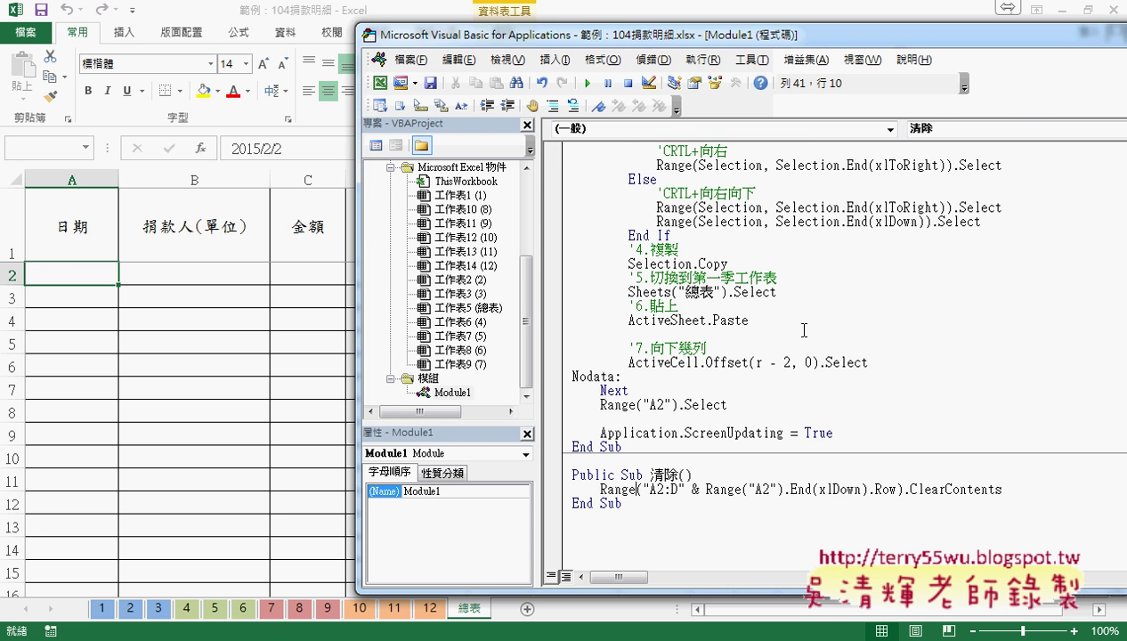
pyautogui.scroll(3, 610, 381)
pyautogui.scroll(-2, 610, 381)
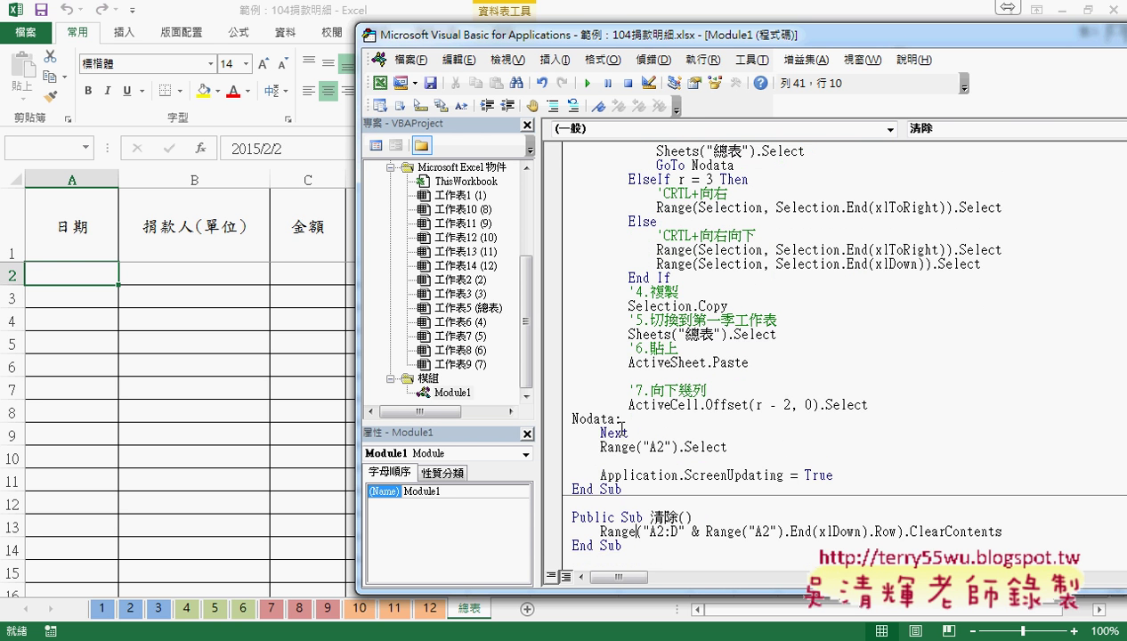
pyautogui.scroll(2, 602, 418)
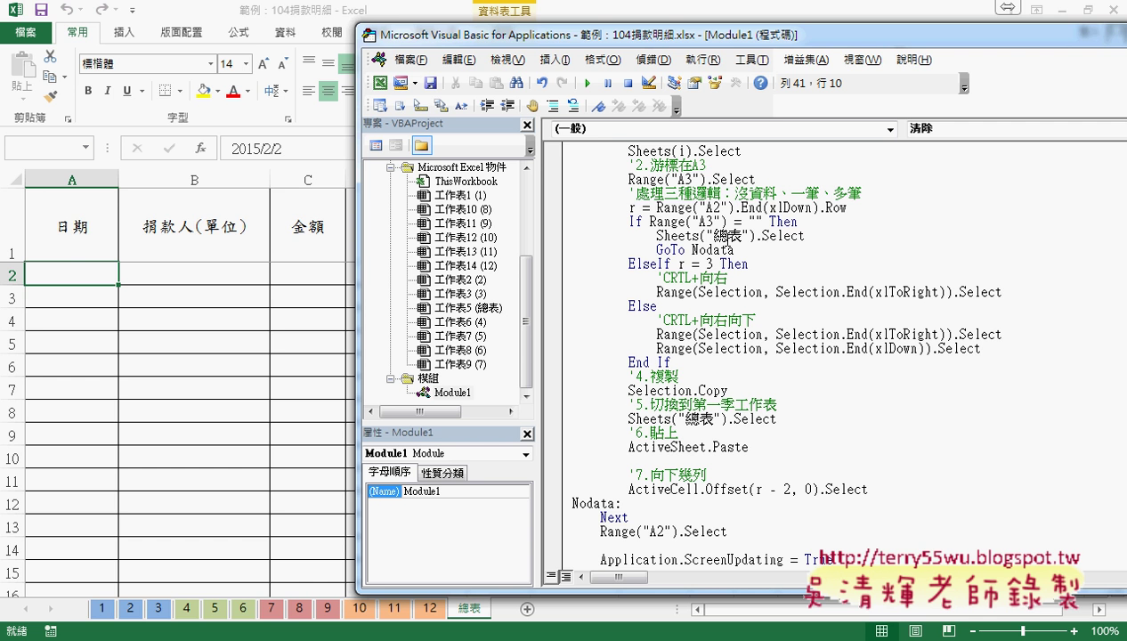
# Break on r = Range("A2").End(xlDown).Row, run the macro, and step through GoTo Nodata past empty sheet 1
pyautogui.click(552, 207)
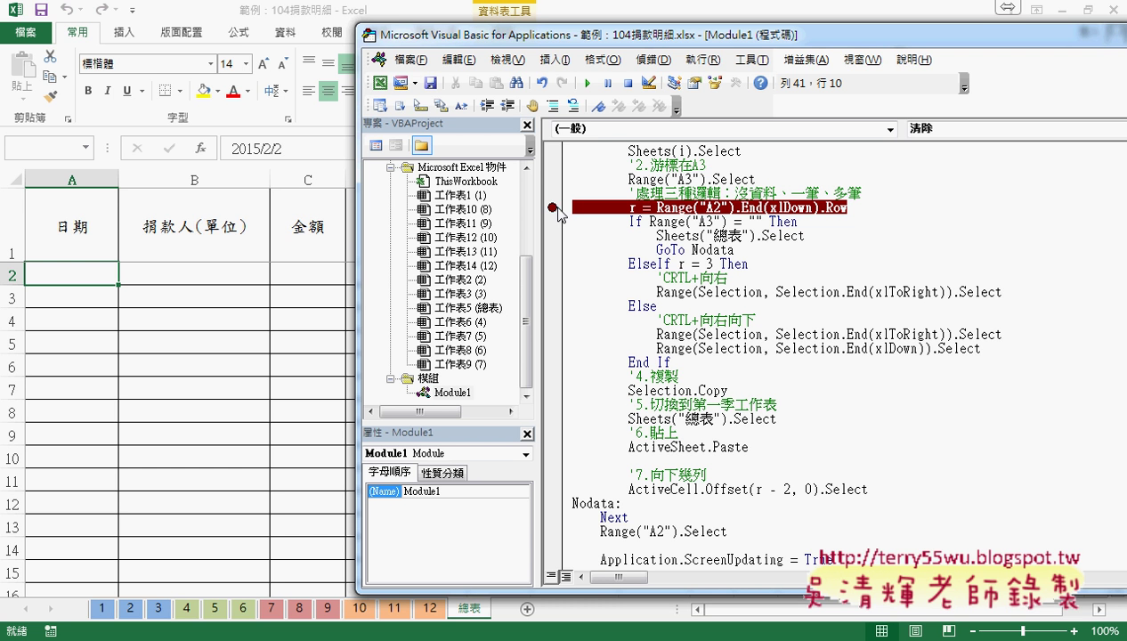
pyautogui.click(588, 85)
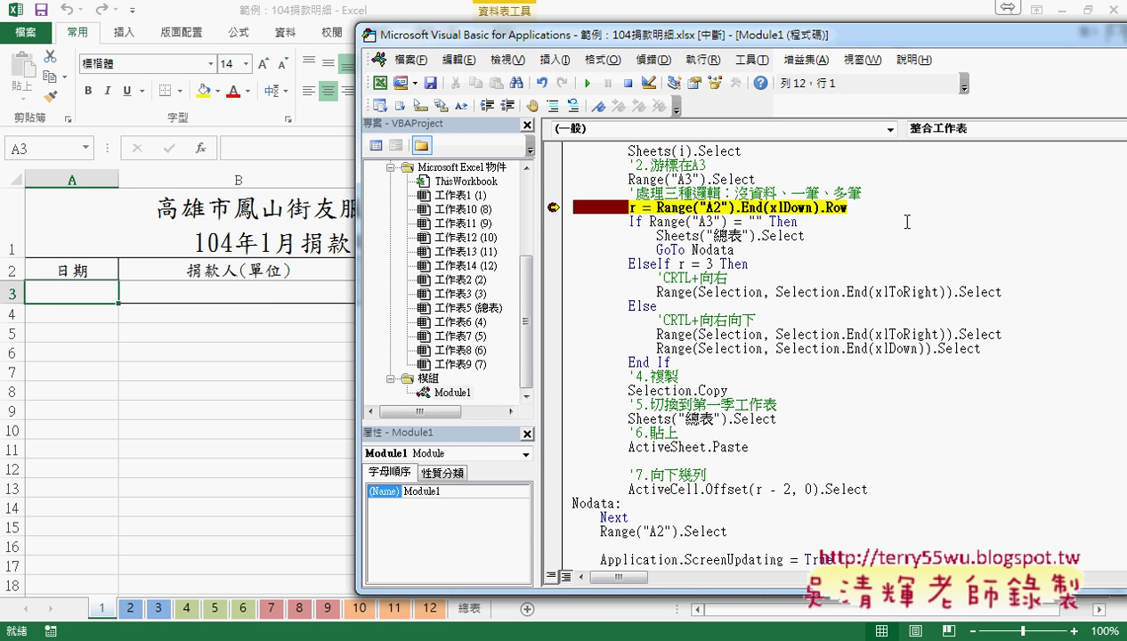
pyautogui.press('F8')
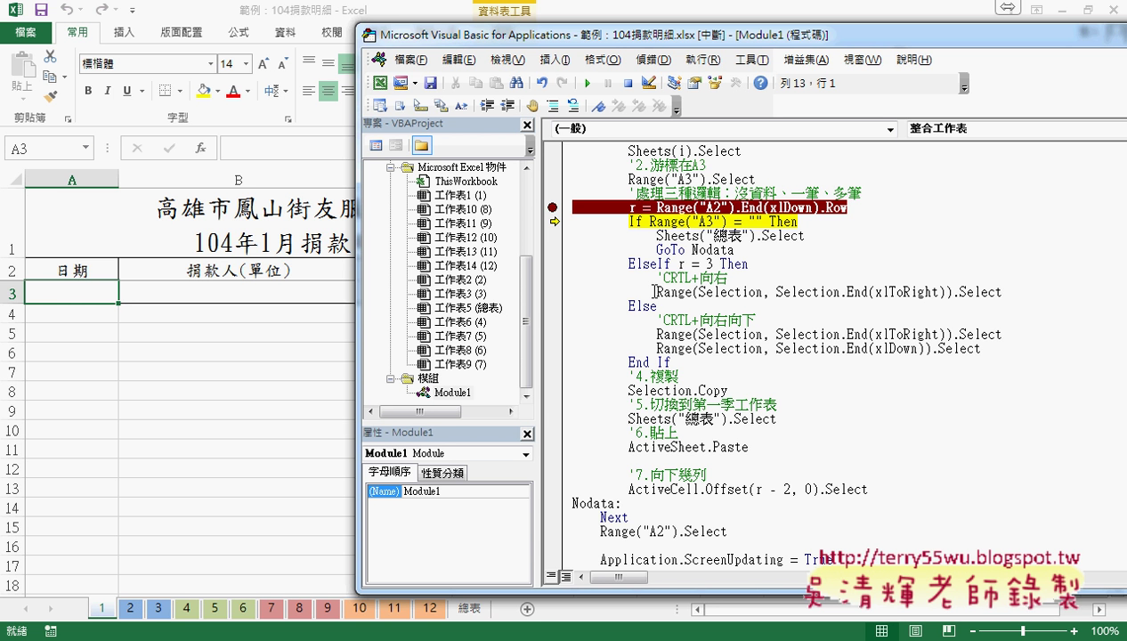
pyautogui.press('F8')
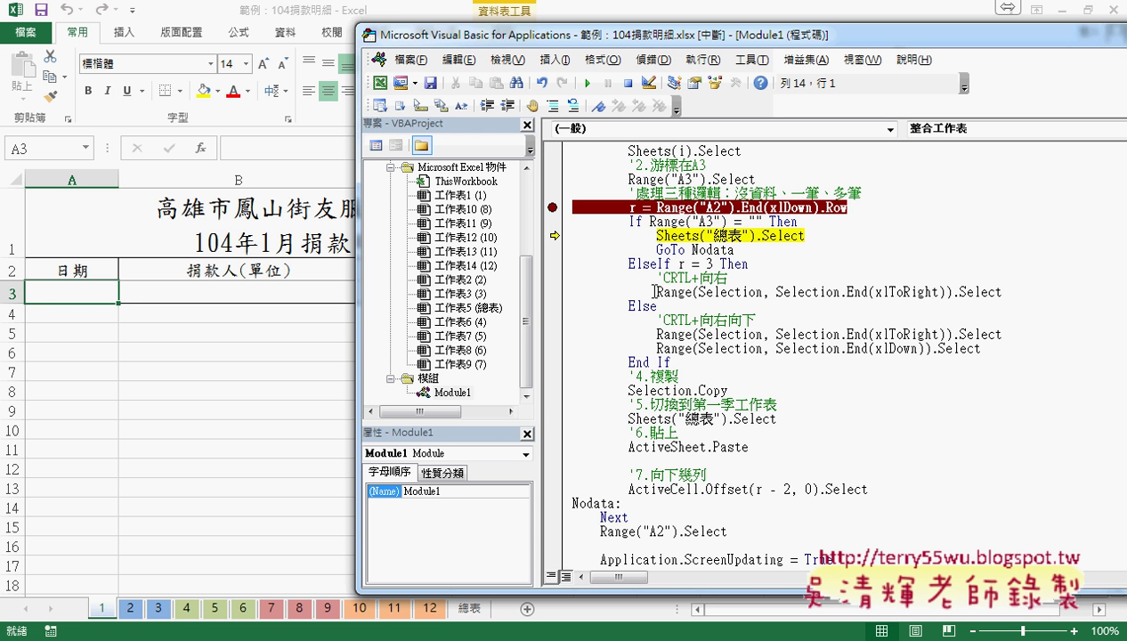
pyautogui.press('F8')
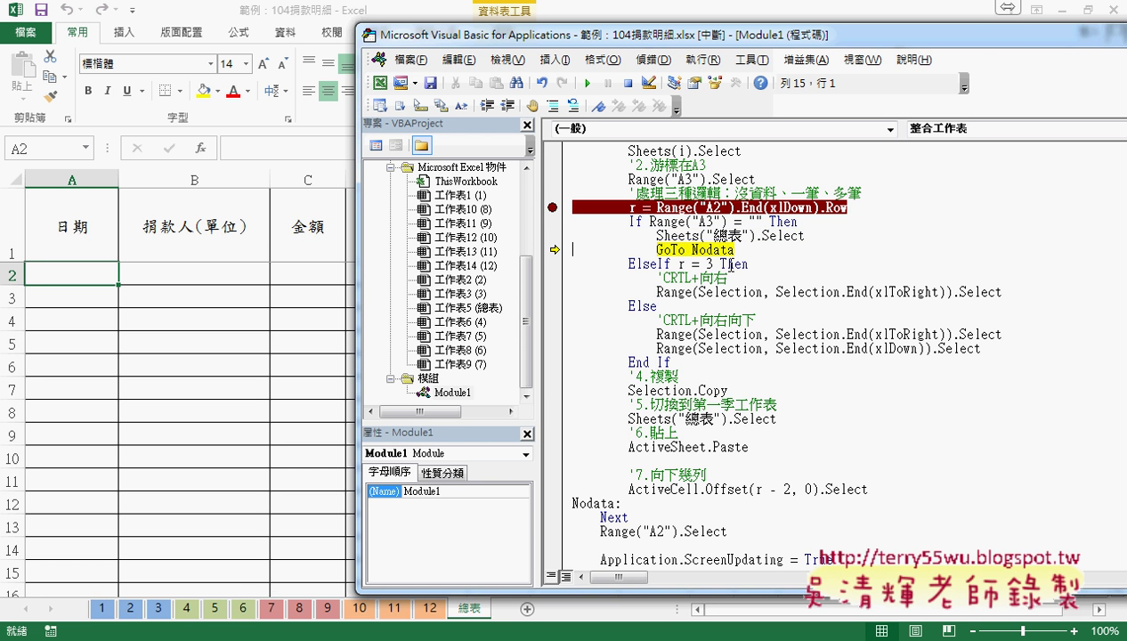
pyautogui.press('F8')
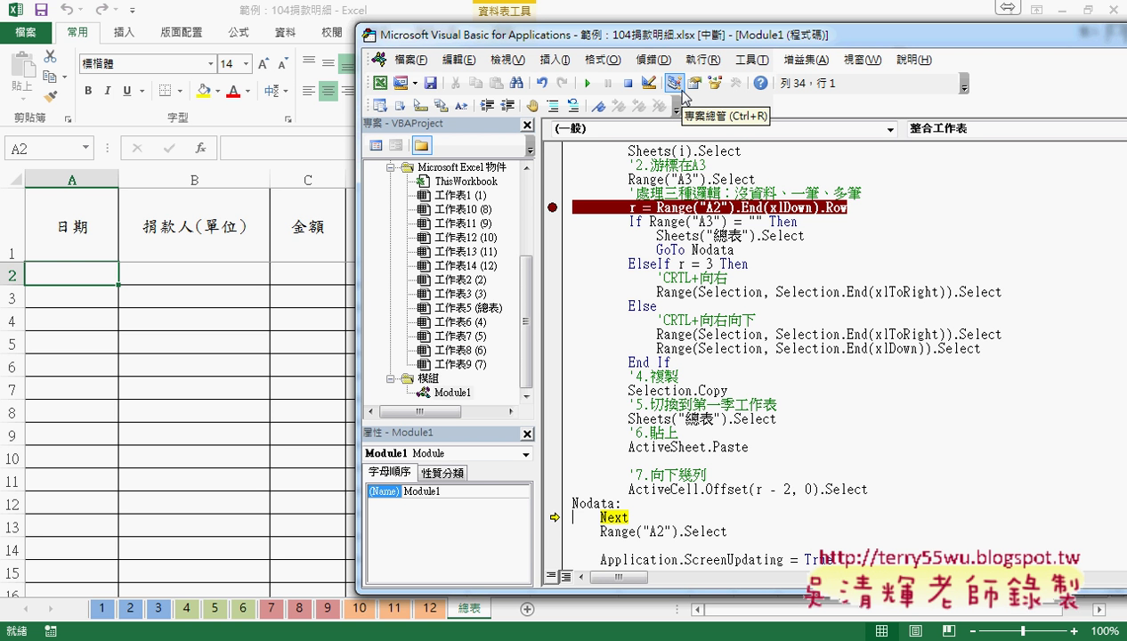
# Advance the loop to sheet 2 and pause at the row-count breakpoint showing the 2015/2/2 record
pyautogui.press('F8')
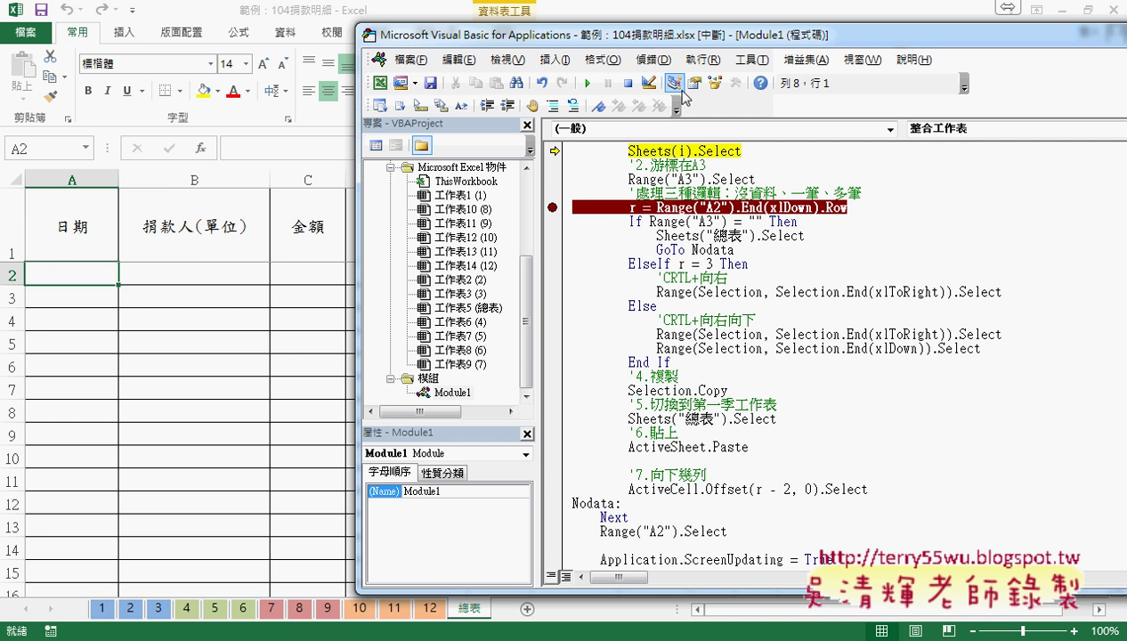
pyautogui.press('F5')
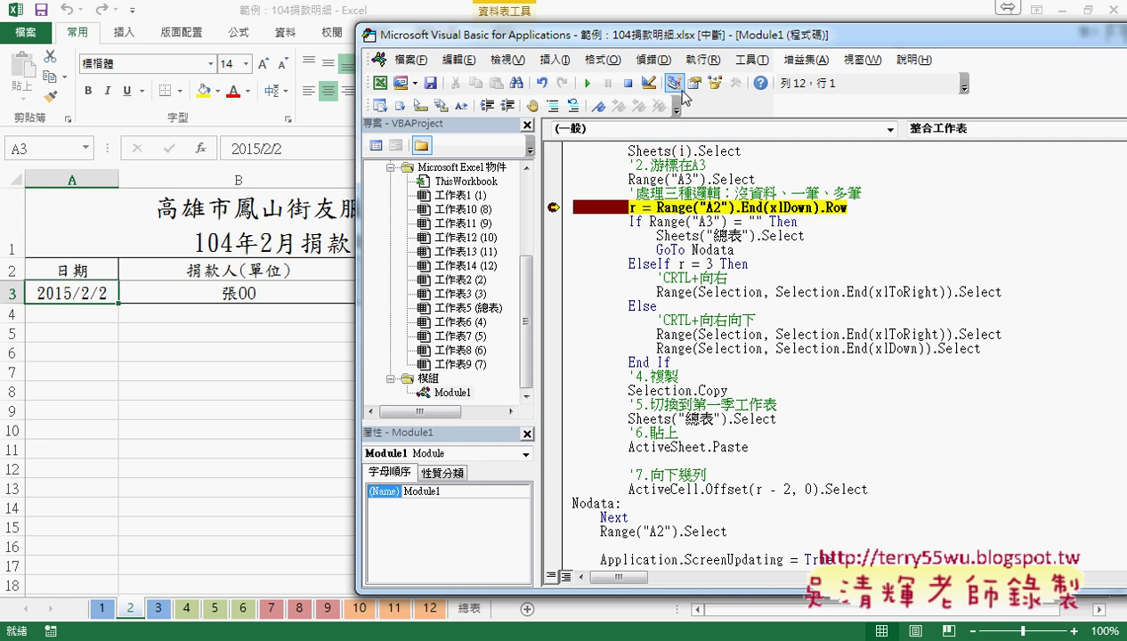